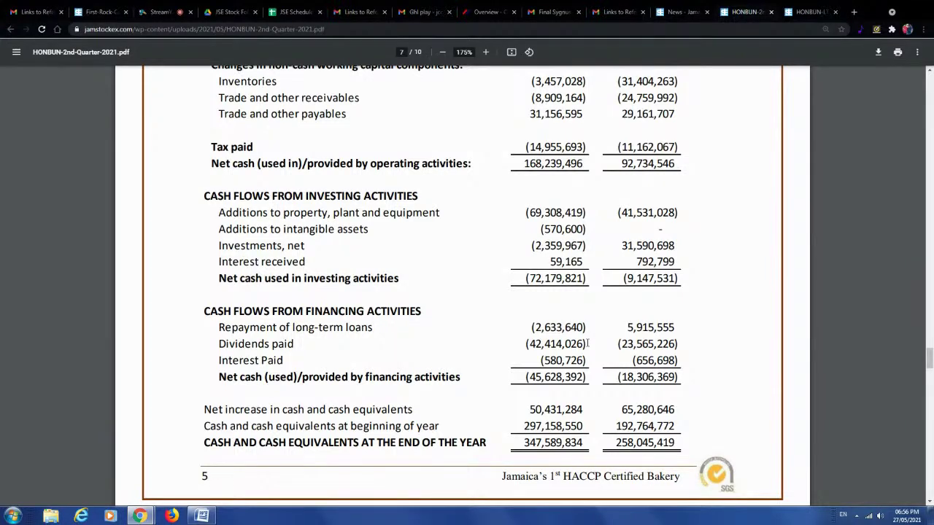
# - Review the operating activities section of Honey Bun's second-quarter cash flow statement
pyautogui.scroll(1, 588, 343)
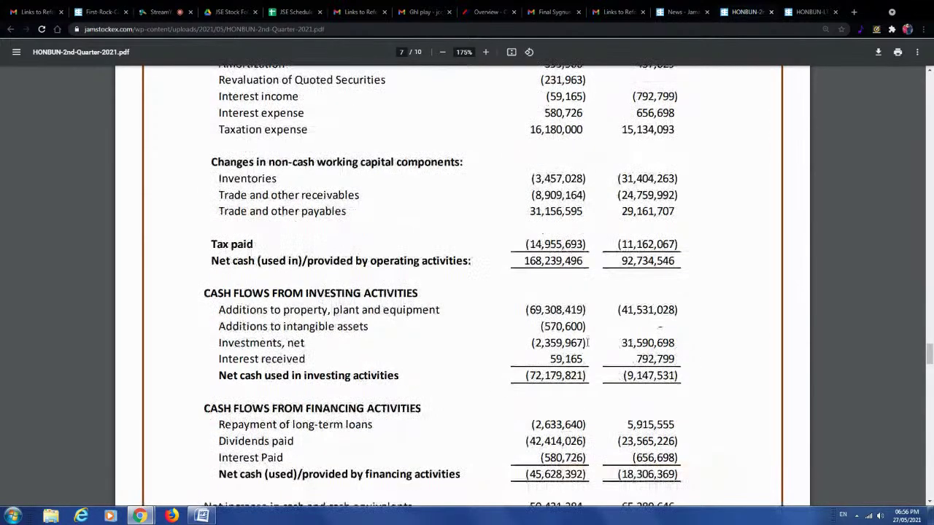
pyautogui.scroll(2, 588, 343)
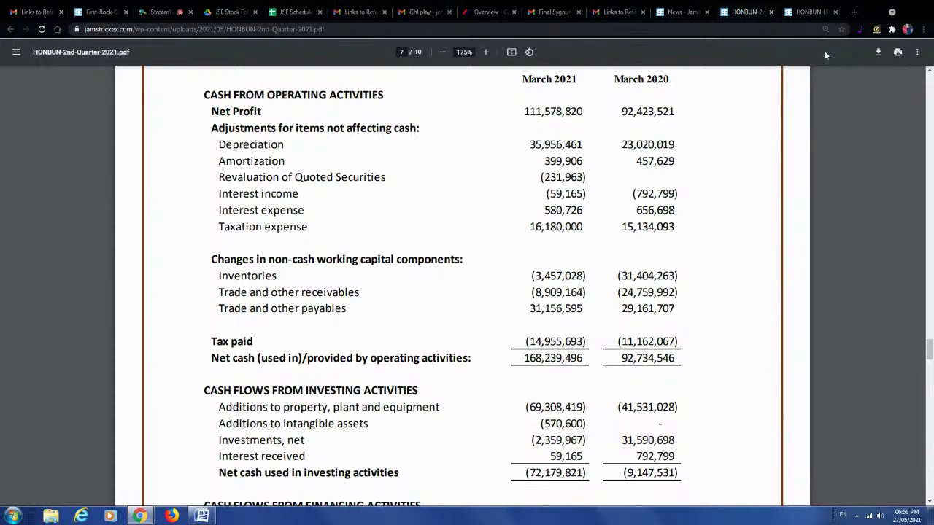
# - Search the web in a new tab for 138 Student Living's March 2021 results and open the "138 SL FS Mar qtr – 2021" report
pyautogui.click(855, 11)
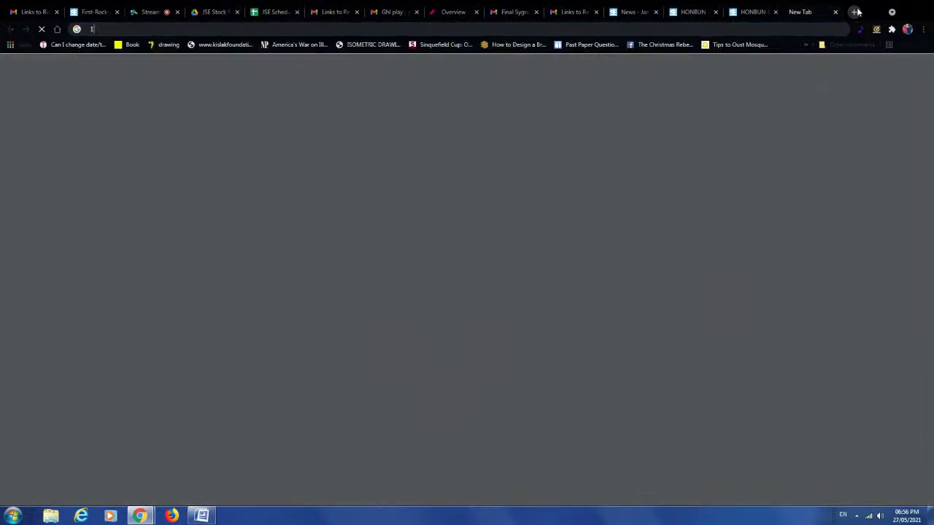
pyautogui.write('138 student li')
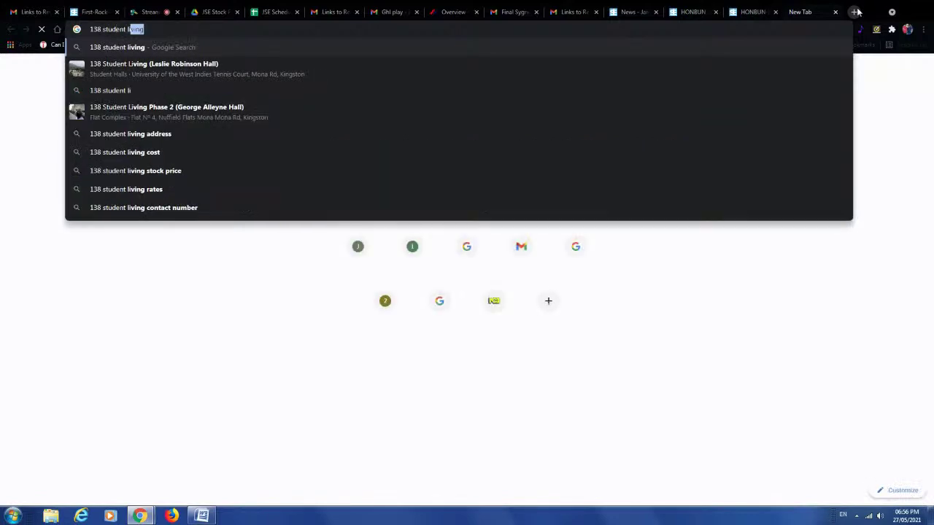
pyautogui.write('vinh march')
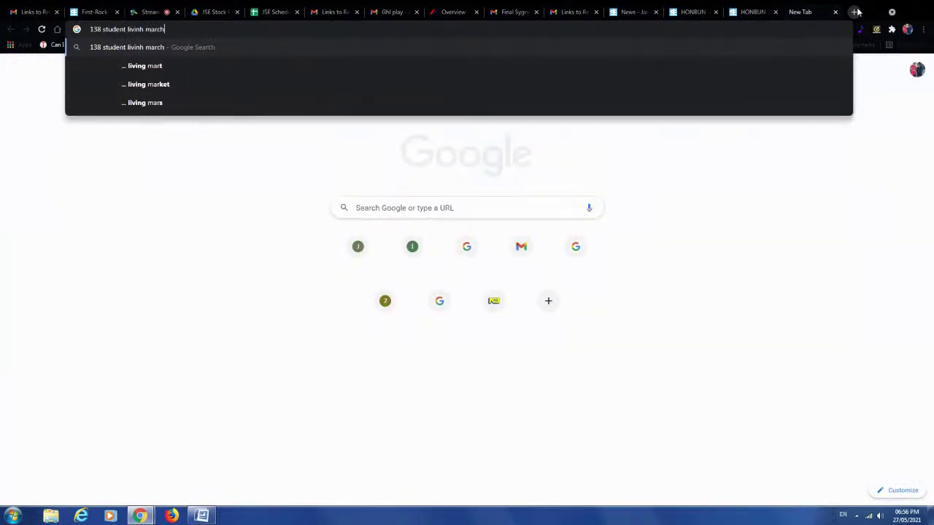
pyautogui.write(' 2021')
pyautogui.press('Return')
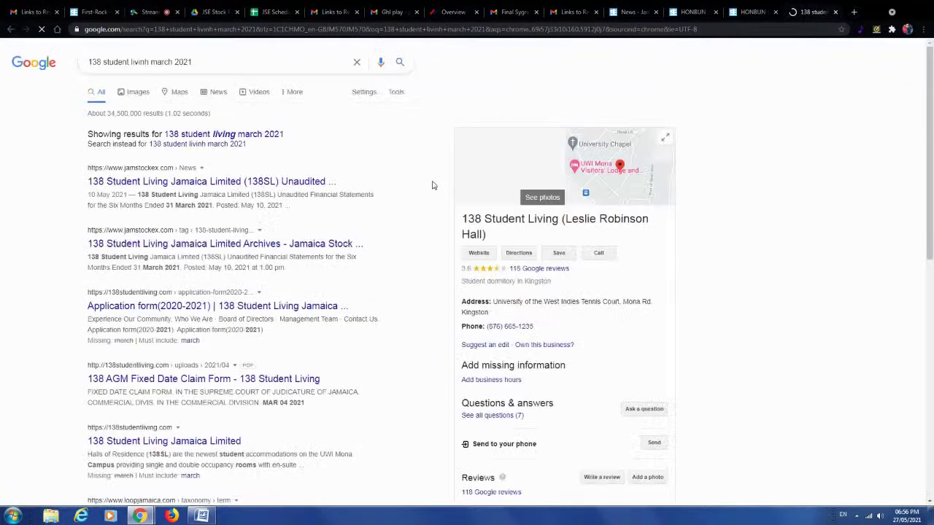
pyautogui.click(228, 190)
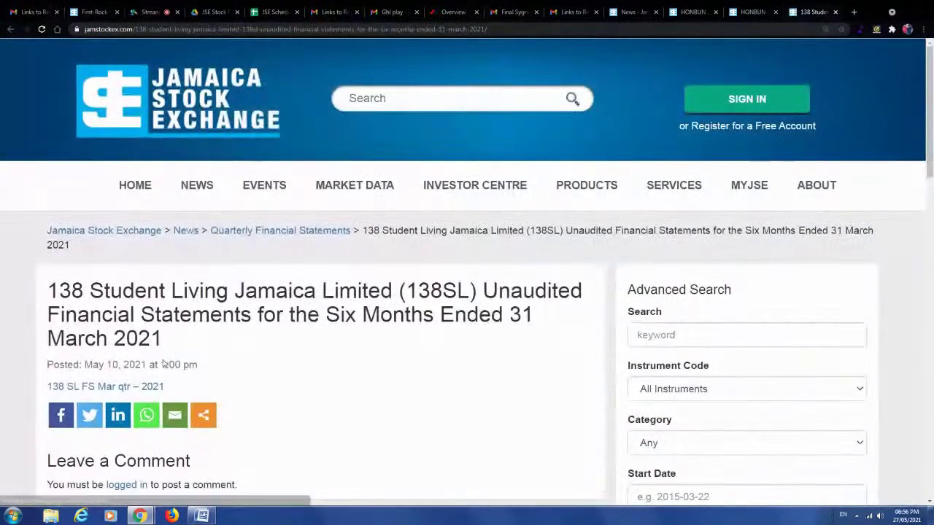
pyautogui.click(143, 388)
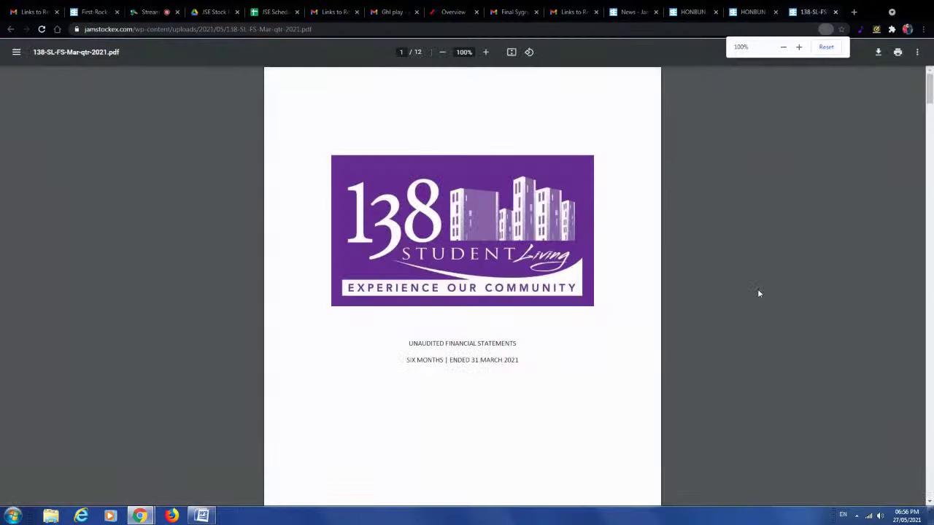
# - Go to the consolidated statement of cash flows on page 9 of the report and enlarge it to 175%
pyautogui.hotkey('ctrl', '+')
pyautogui.hotkey('ctrl', '+')
pyautogui.press('Right')
pyautogui.press('Right')
pyautogui.press('Right')
pyautogui.press('Right')
pyautogui.press('Right')
pyautogui.press('Right')
pyautogui.press('Right')
pyautogui.press('Right')
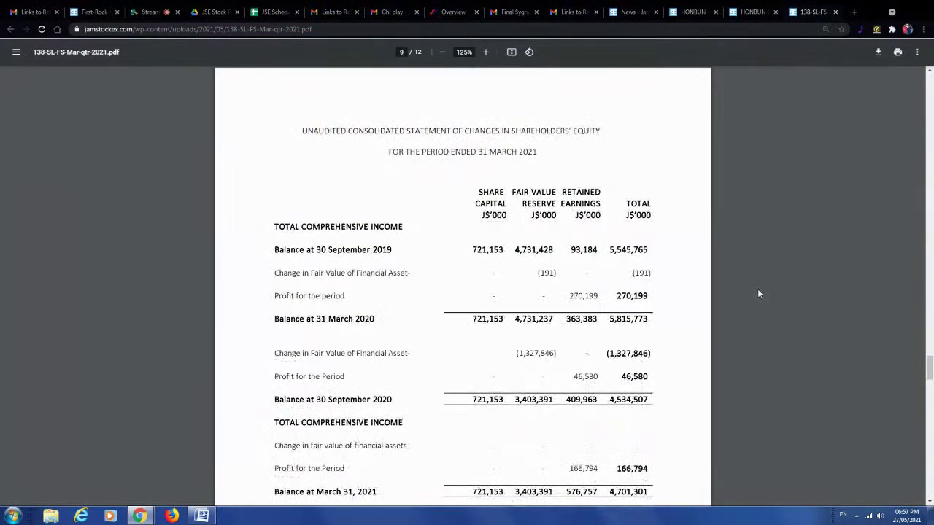
pyautogui.press('Right')
pyautogui.hotkey('ctrl', '+')
pyautogui.hotkey('ctrl', '+')
pyautogui.scroll(-1, 759, 294)
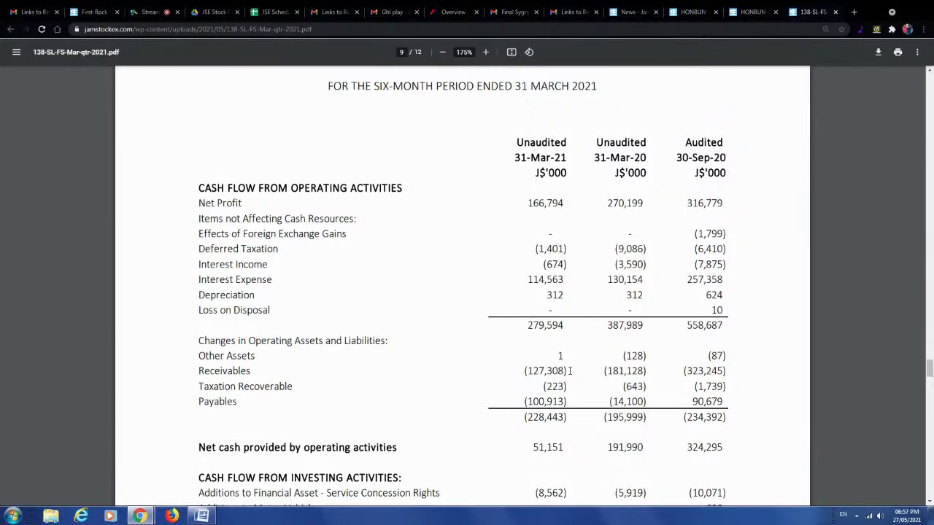
# - Go back to the balance sheet on page 7, enlarge it to 250% and examine the assets, equity and liabilities
pyautogui.scroll(20, 570, 371)
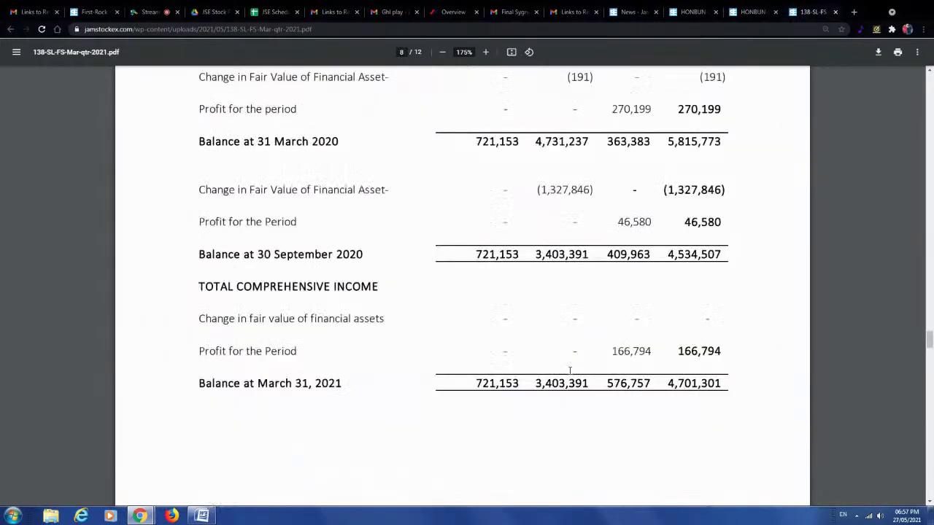
pyautogui.scroll(2, 570, 371)
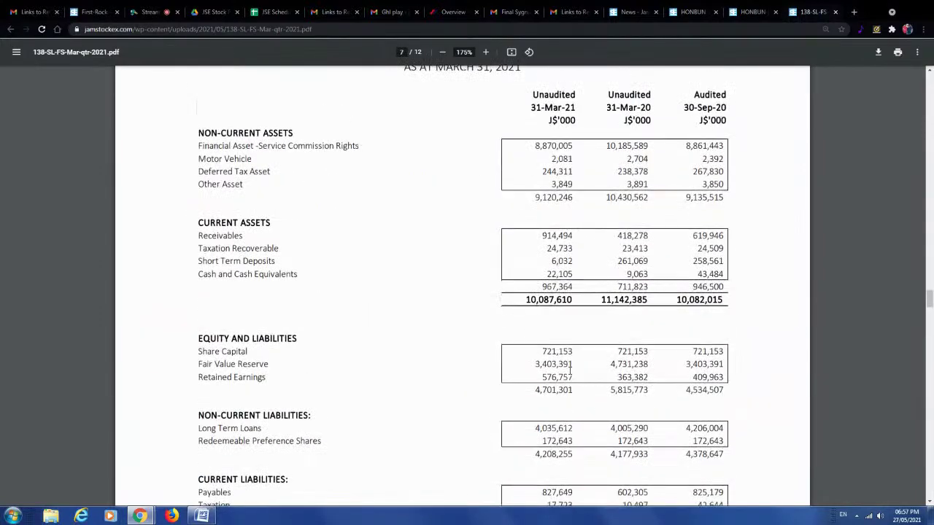
pyautogui.scroll(-2, 570, 371)
pyautogui.scroll(1, 570, 371)
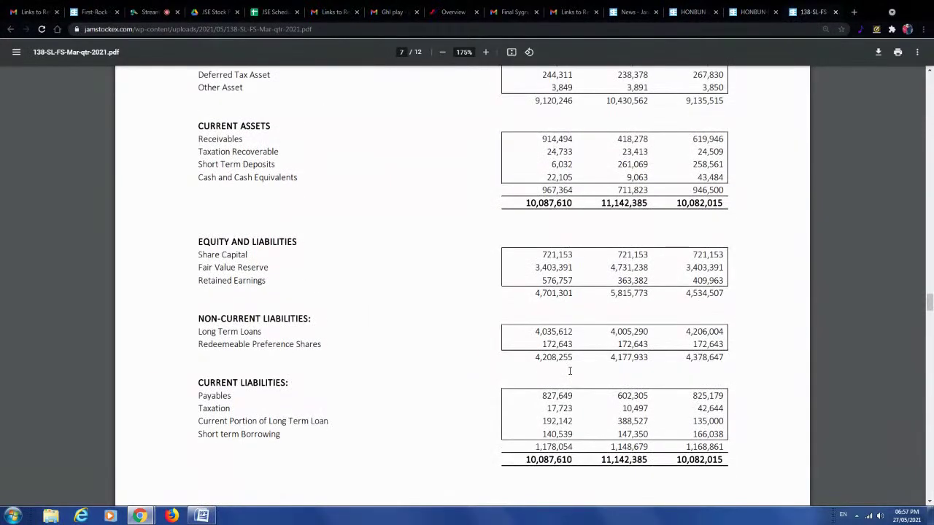
pyautogui.scroll(1, 569, 371)
pyautogui.scroll(2, 570, 371)
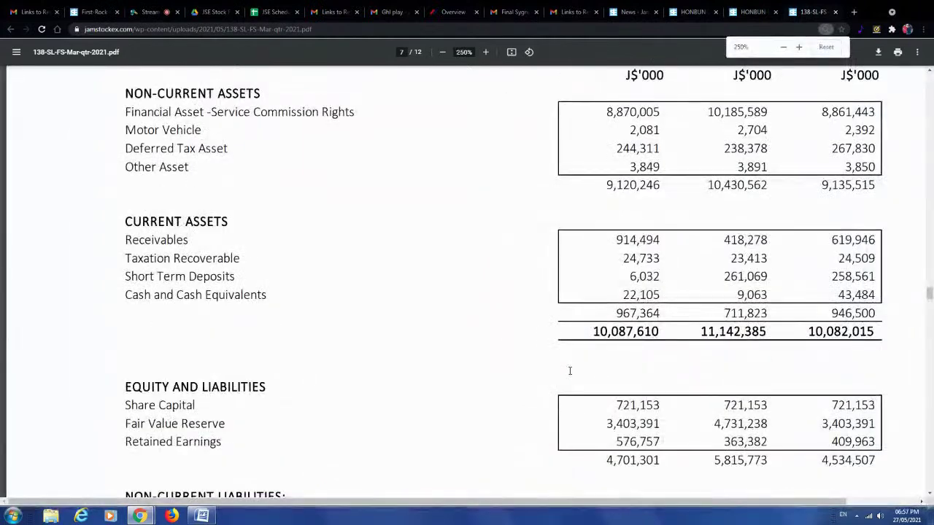
pyautogui.scroll(1, 570, 370)
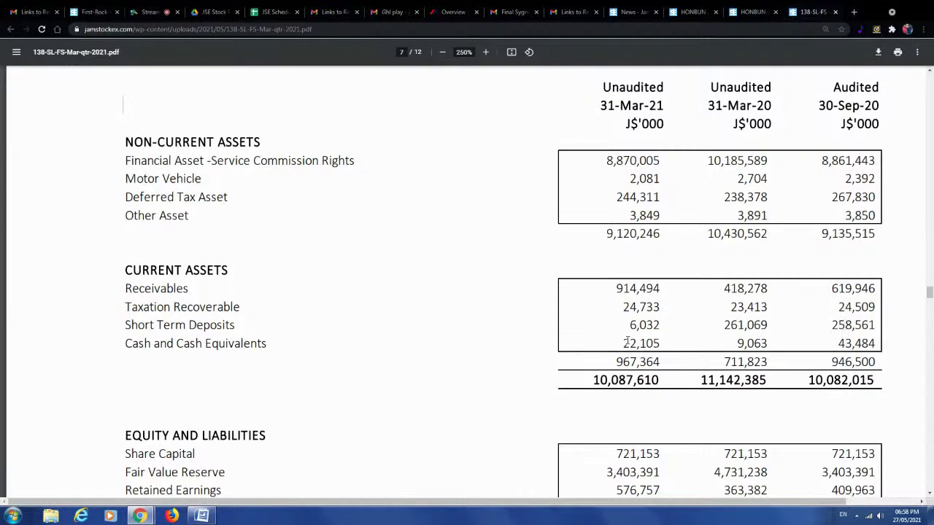
# - Examine the operating, investing and financing activities in the page 9 cash flow statement, with the view reduced to 200%
pyautogui.scroll(-12, 627, 341)
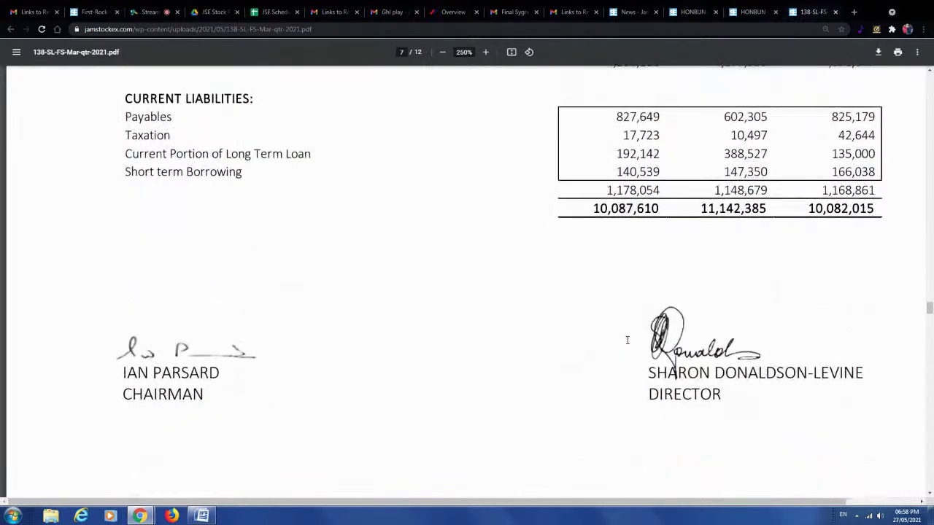
pyautogui.scroll(-15, 627, 340)
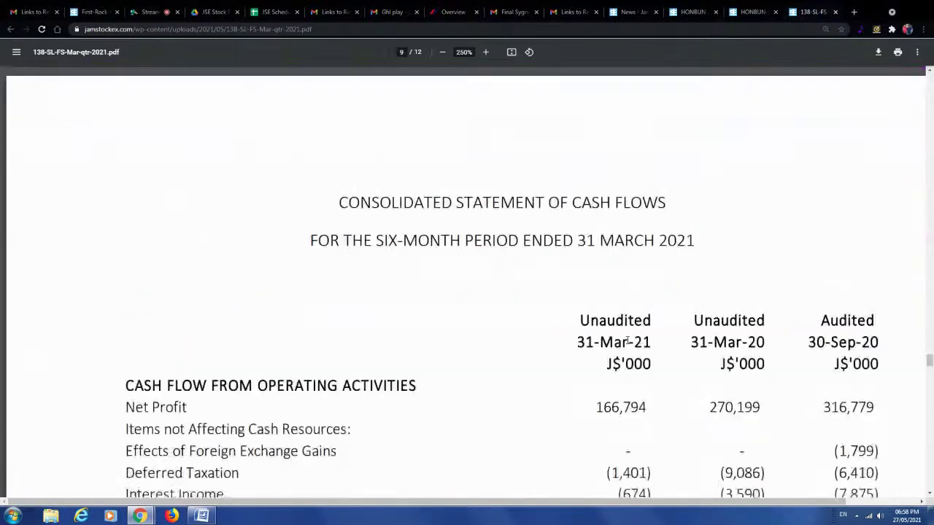
pyautogui.scroll(-3, 627, 340)
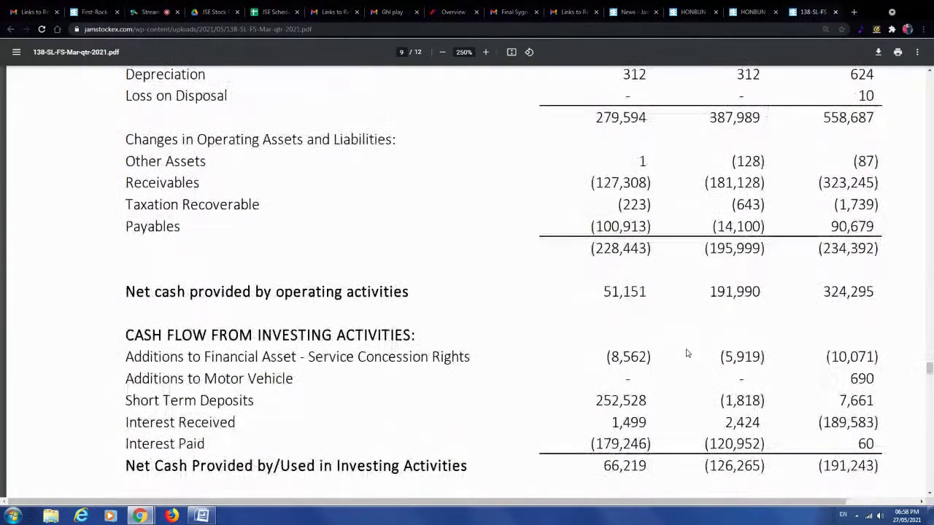
pyautogui.scroll(-1, 656, 397)
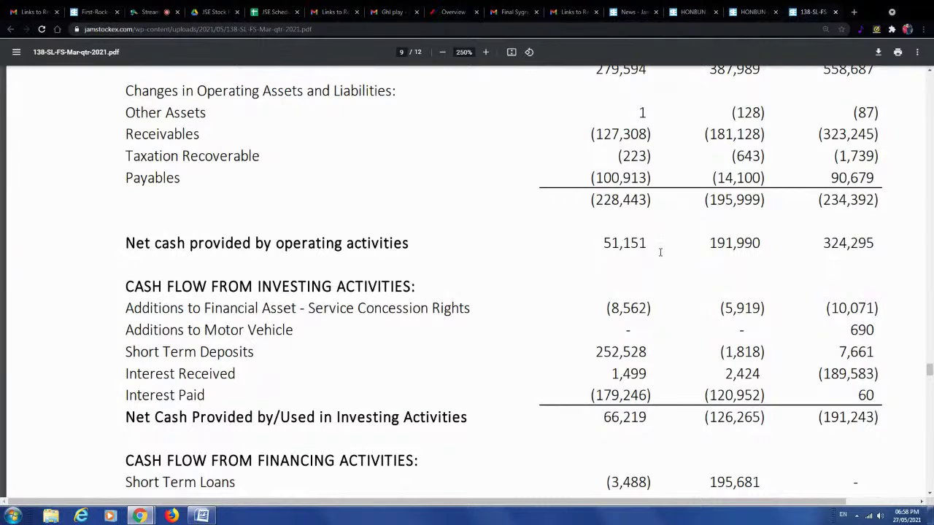
pyautogui.hotkey('ctrl', '-')
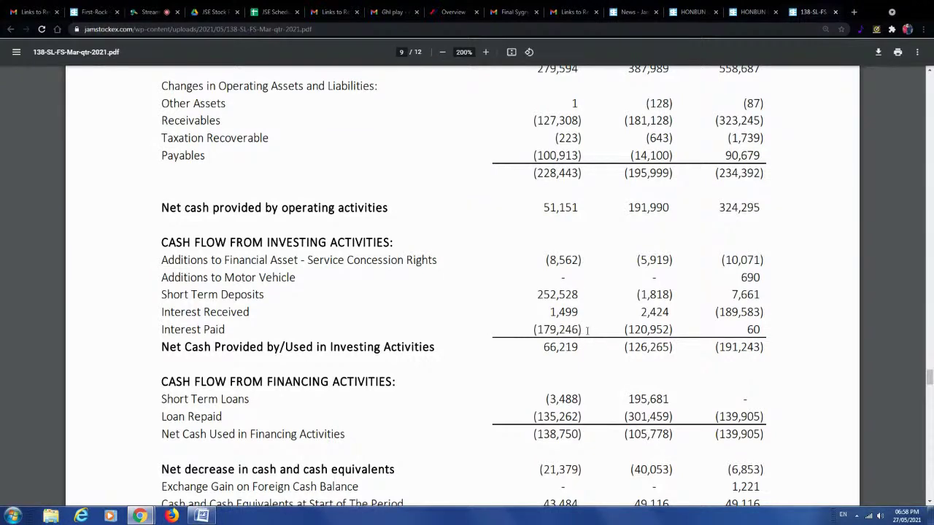
pyautogui.scroll(-1, 587, 330)
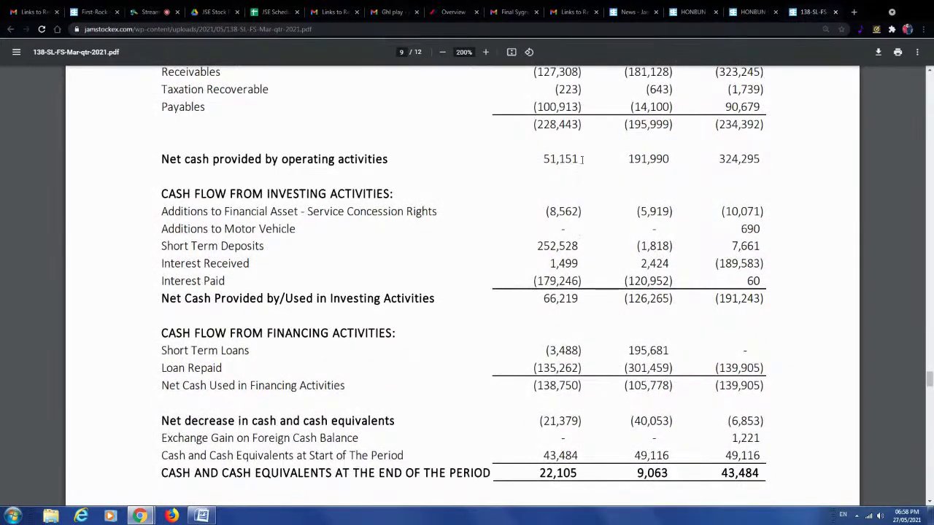
pyautogui.scroll(5, 573, 168)
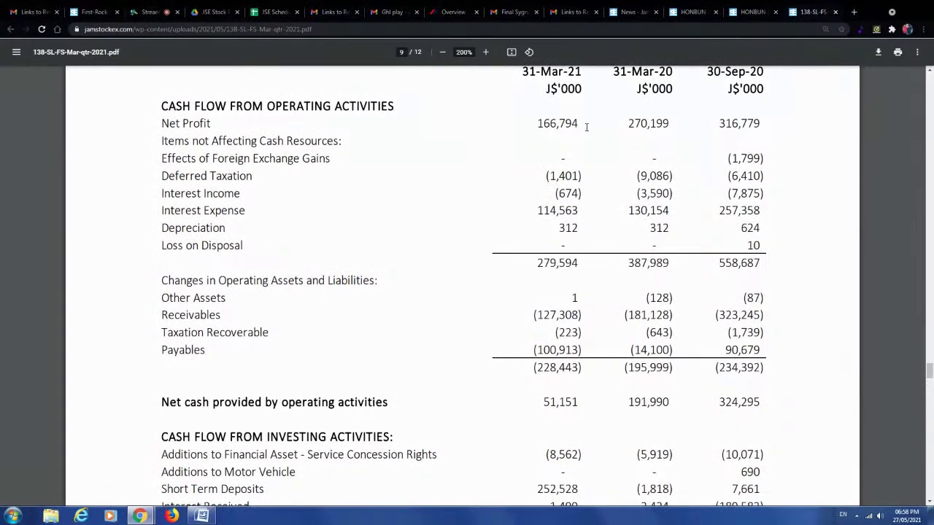
pyautogui.scroll(-5, 586, 127)
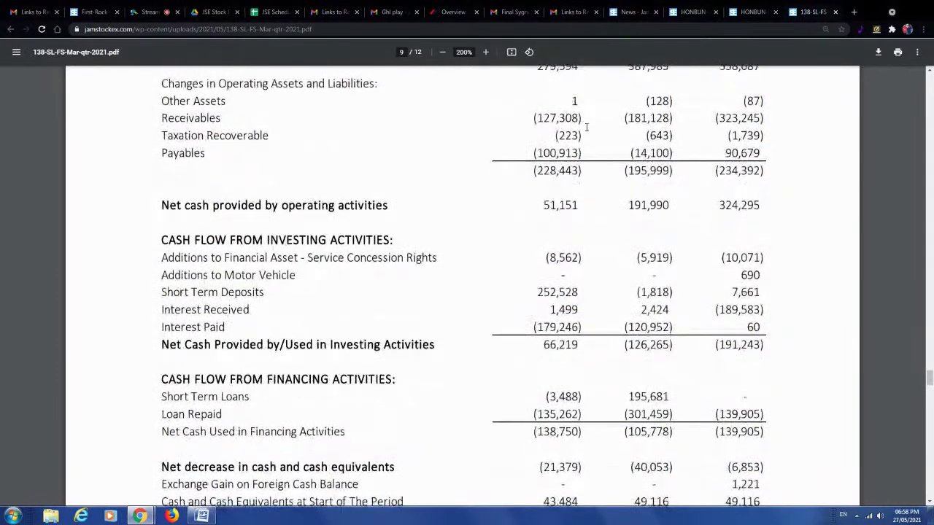
pyautogui.scroll(-1, 586, 127)
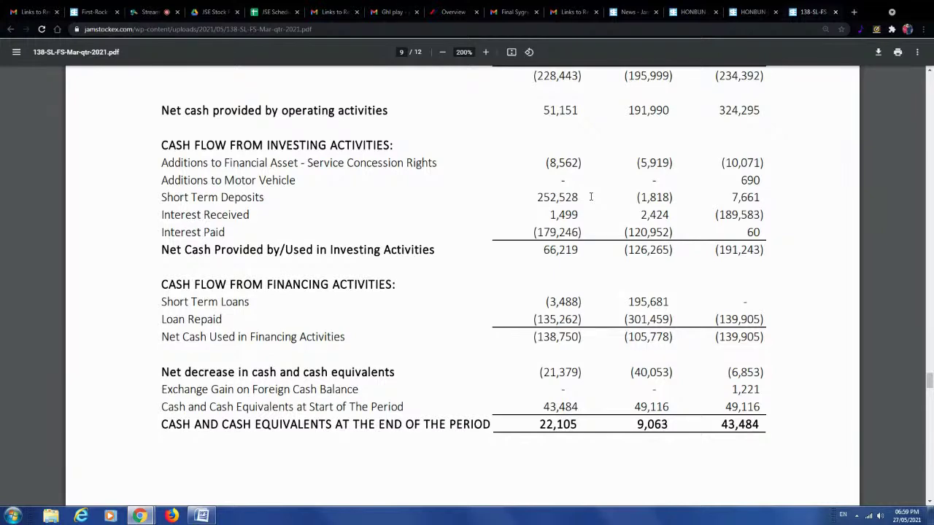
pyautogui.scroll(2, 590, 196)
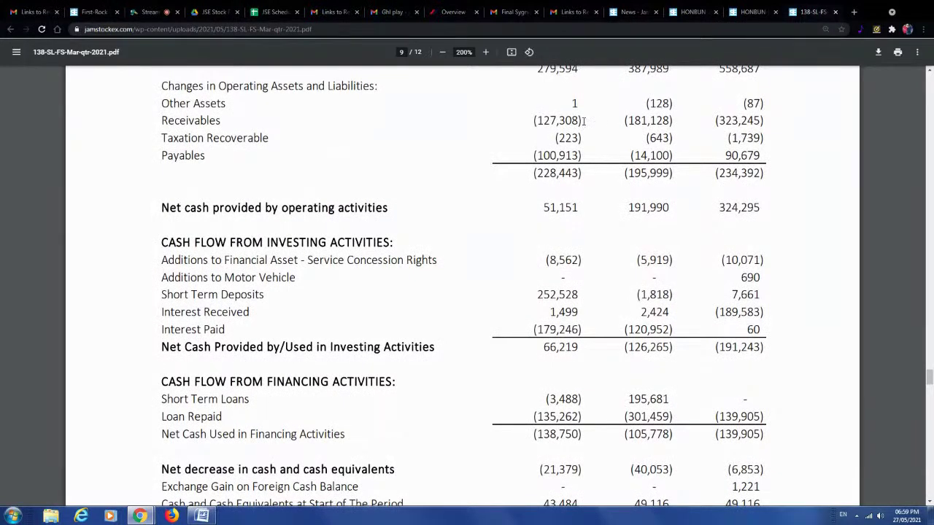
pyautogui.scroll(-1, 584, 122)
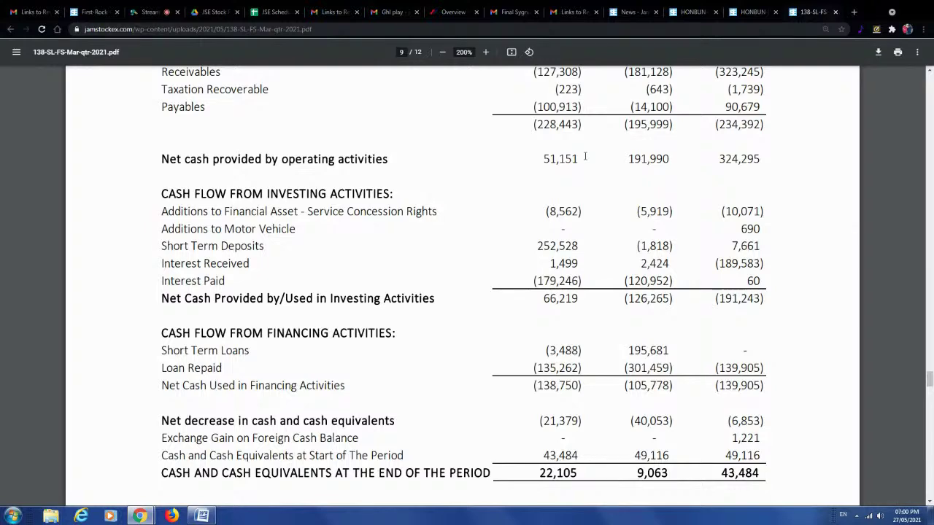
# - Return to the page 7 balance sheet and enlarge it to 250% to examine the current assets
pyautogui.scroll(20, 585, 156)
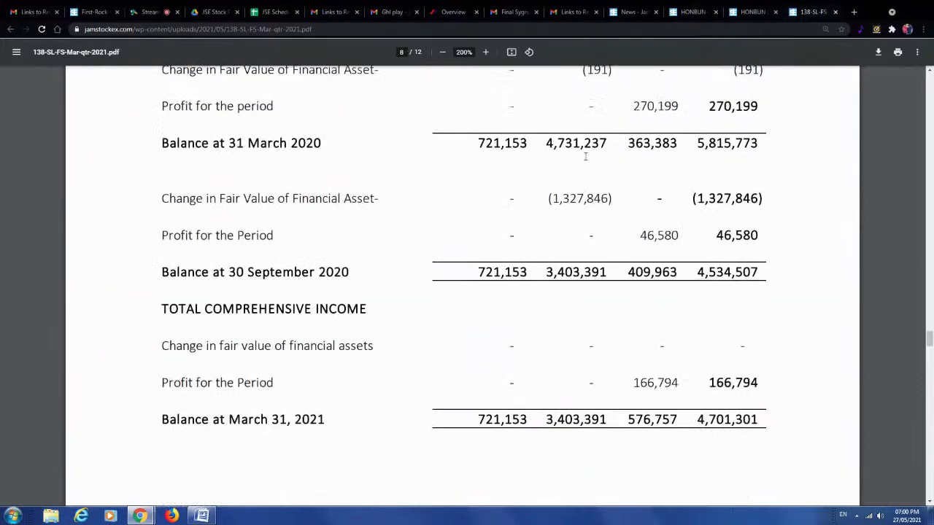
pyautogui.scroll(6, 586, 156)
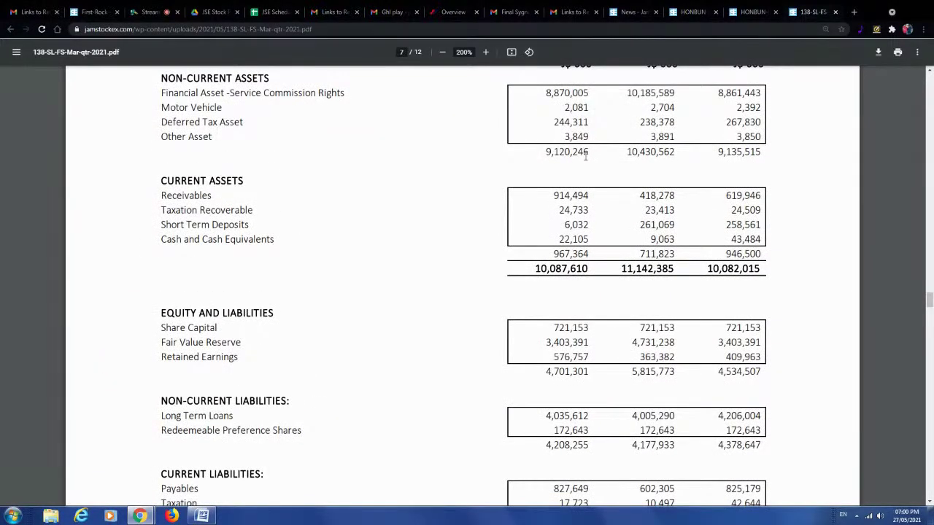
pyautogui.scroll(-2, 588, 161)
pyautogui.scroll(2, 595, 175)
pyautogui.keyDown('ctrl'); pyautogui.scroll(1, 598, 180); pyautogui.keyUp('ctrl')
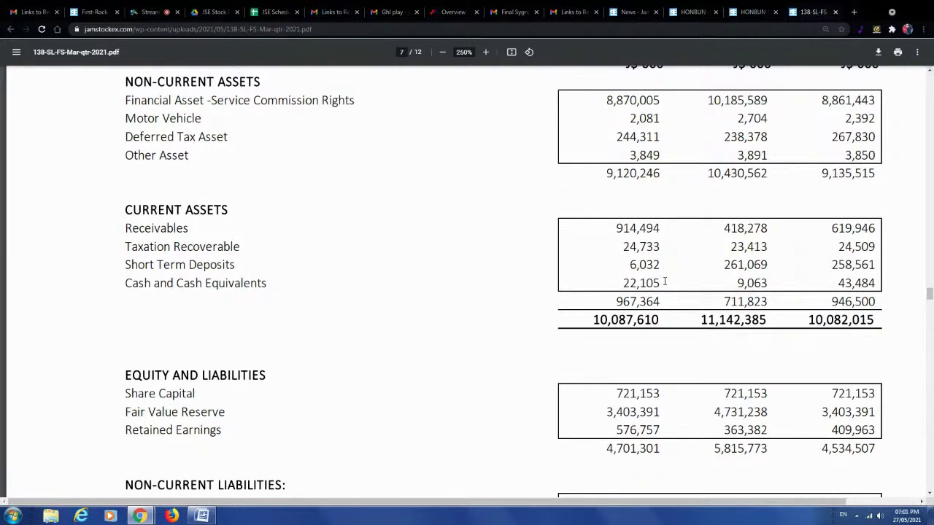
# - Switch to the JSE Schedule ADJ spreadsheet and look through the Earnings Season schedule down to the auditor abbreviations below it
pyautogui.click(262, 15)
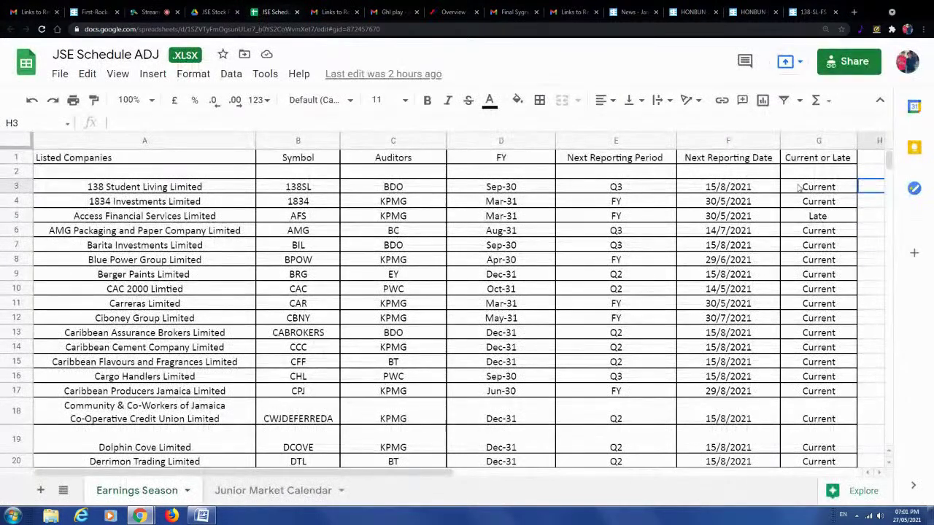
pyautogui.hscroll(5, 867, 191)
pyautogui.click(868, 201)
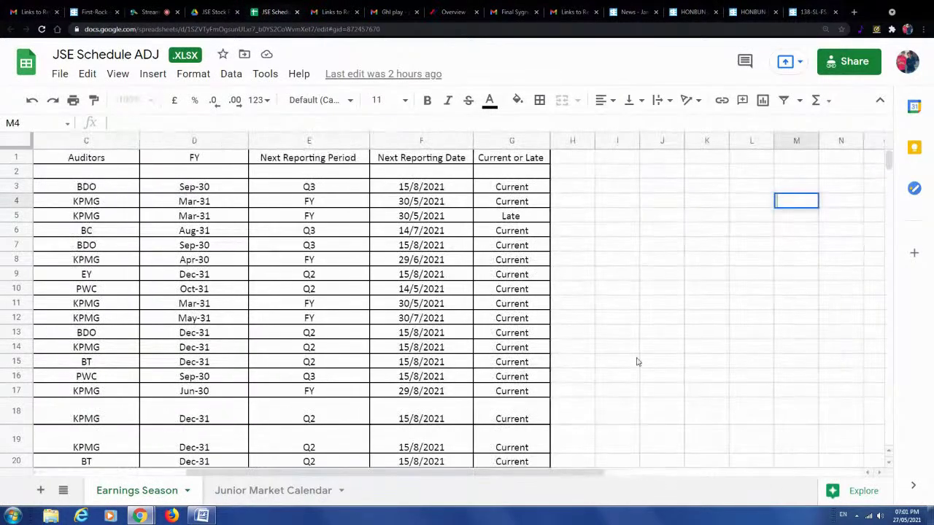
pyautogui.moveTo(379, 476); pyautogui.dragTo(229, 476)
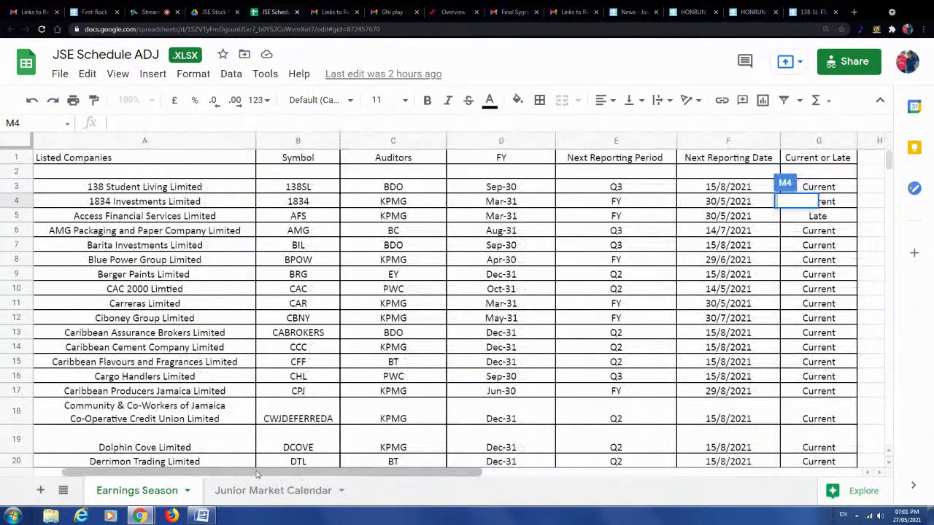
pyautogui.click(864, 170)
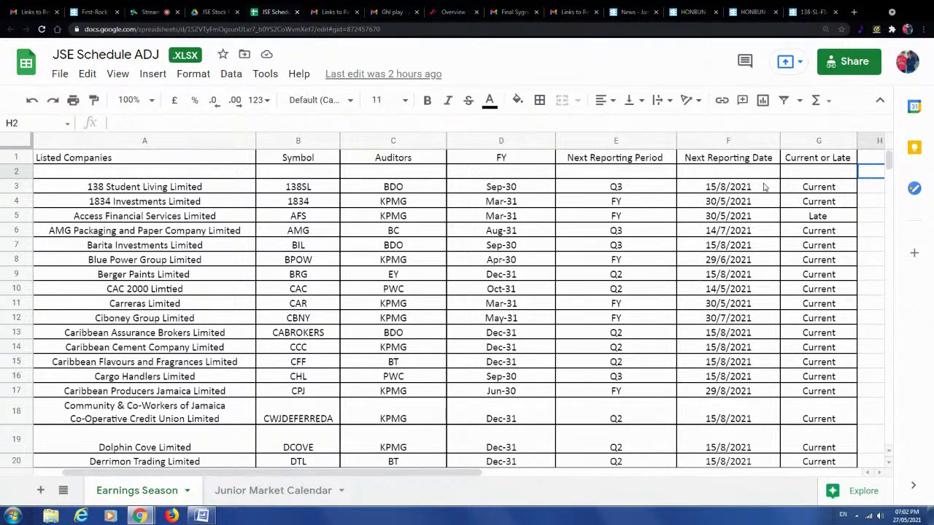
pyautogui.scroll(-10, 764, 188)
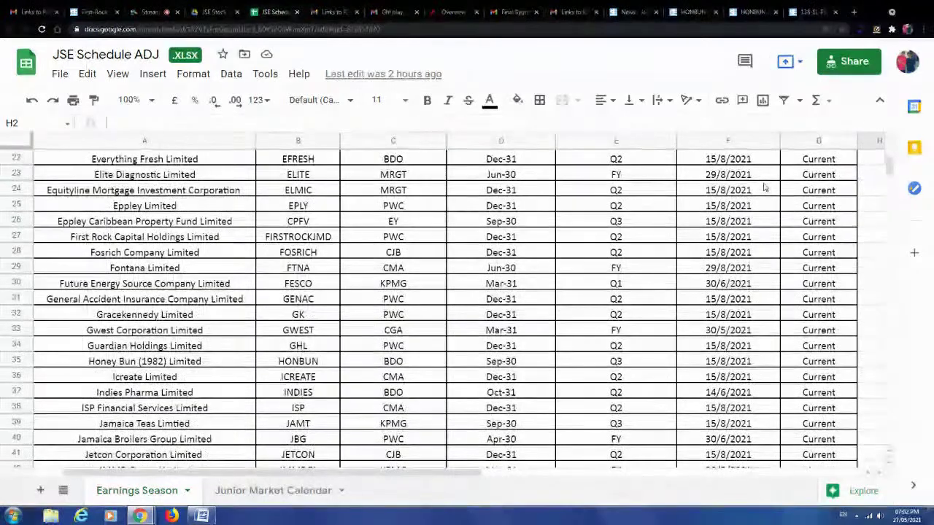
pyautogui.scroll(-20, 764, 187)
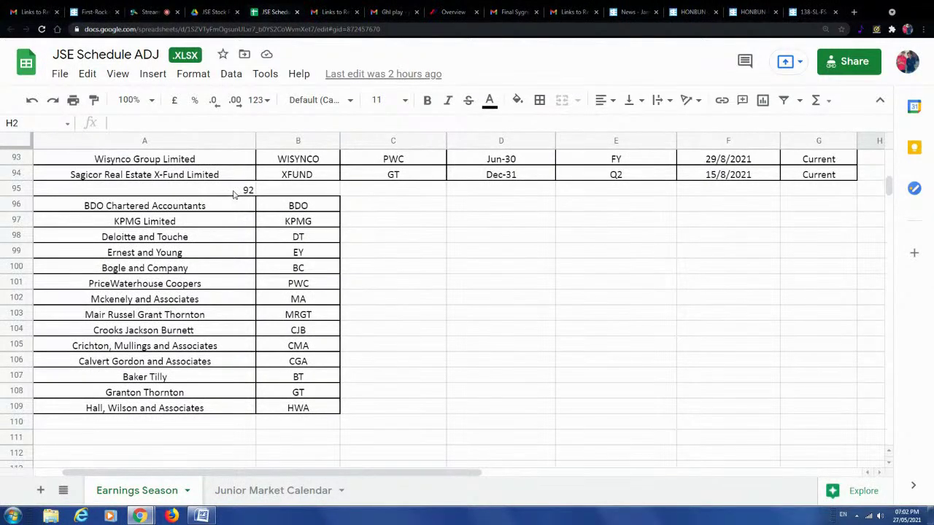
# - Open the Junior Market Calendar sheet, inspect the Remission Rate formulas in F3 and F6, and look through the companies' remission stages, rates and expiration dates
pyautogui.doubleClick(284, 489)
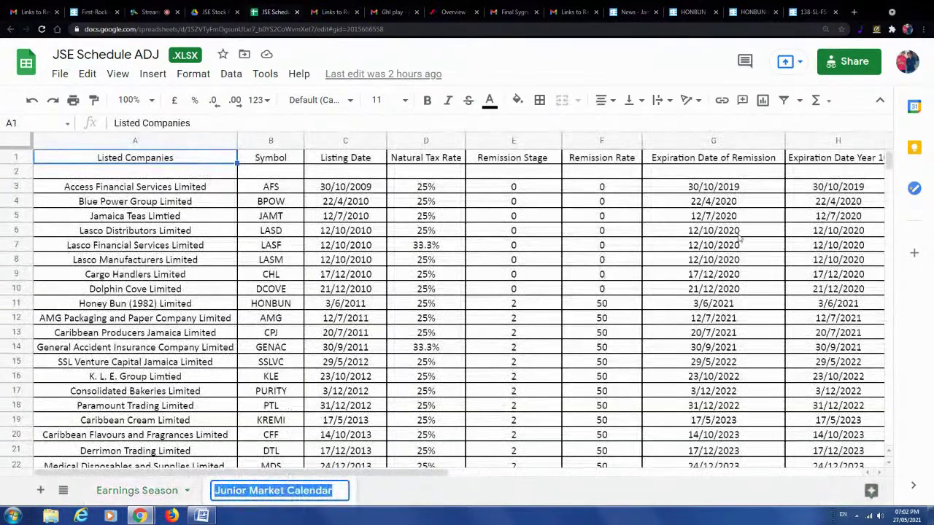
pyautogui.doubleClick(629, 187)
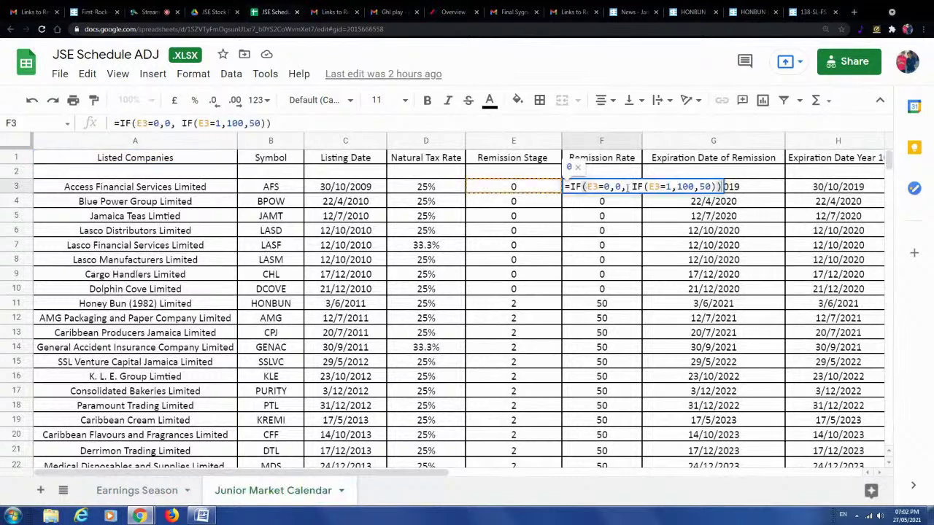
pyautogui.doubleClick(613, 238)
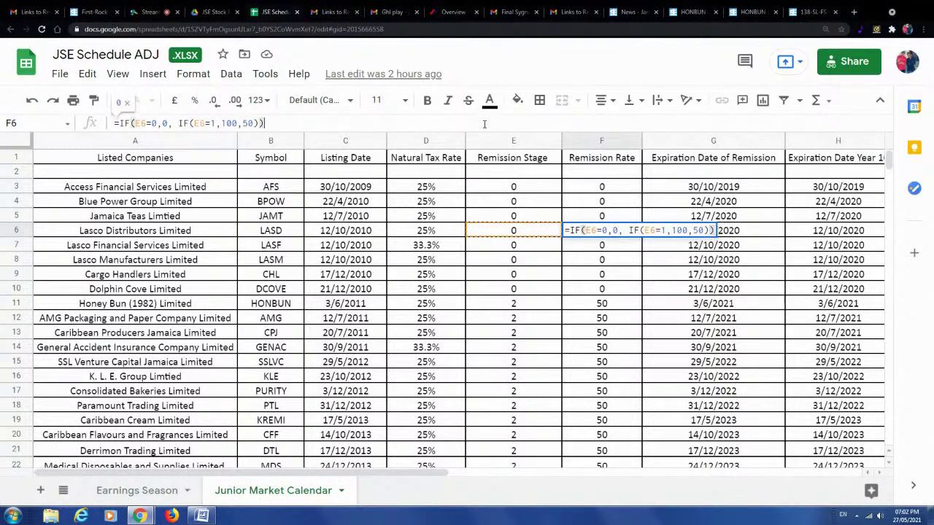
pyautogui.press('Return')
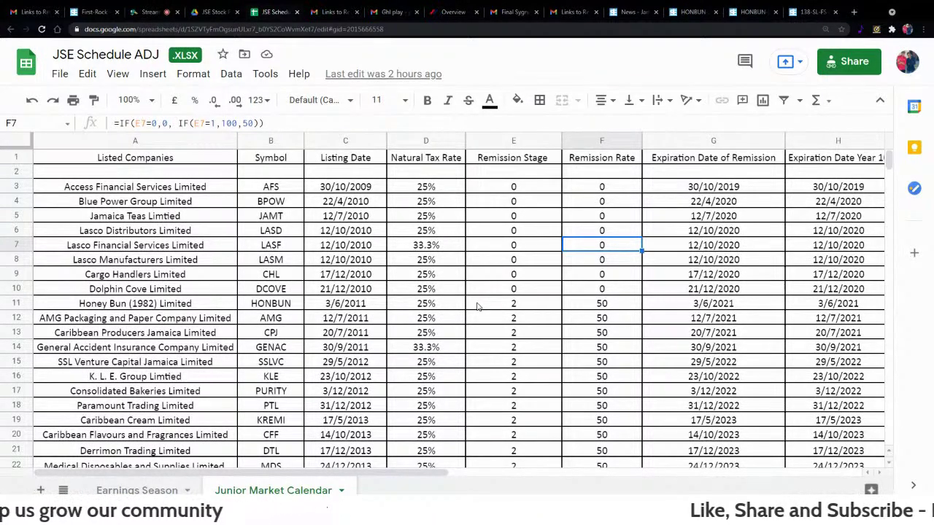
pyautogui.scroll(-1, 478, 307)
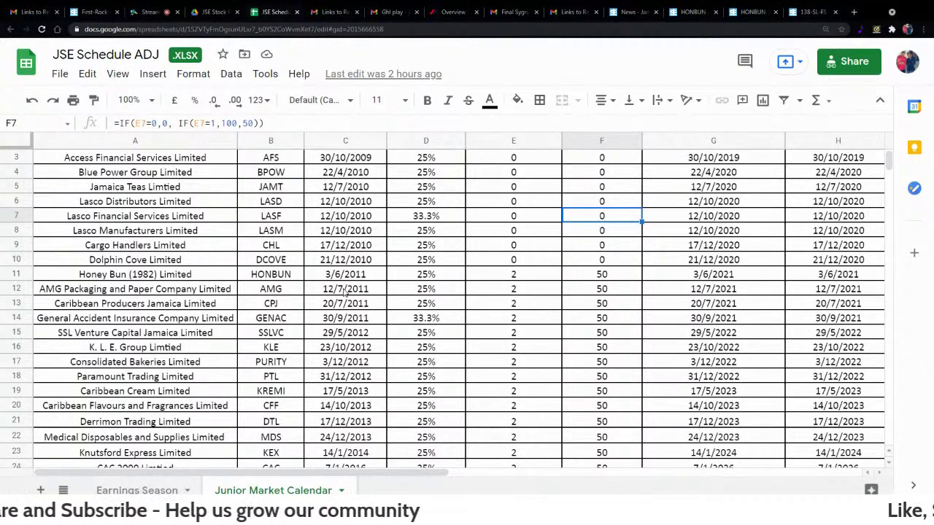
pyautogui.scroll(1, 345, 290)
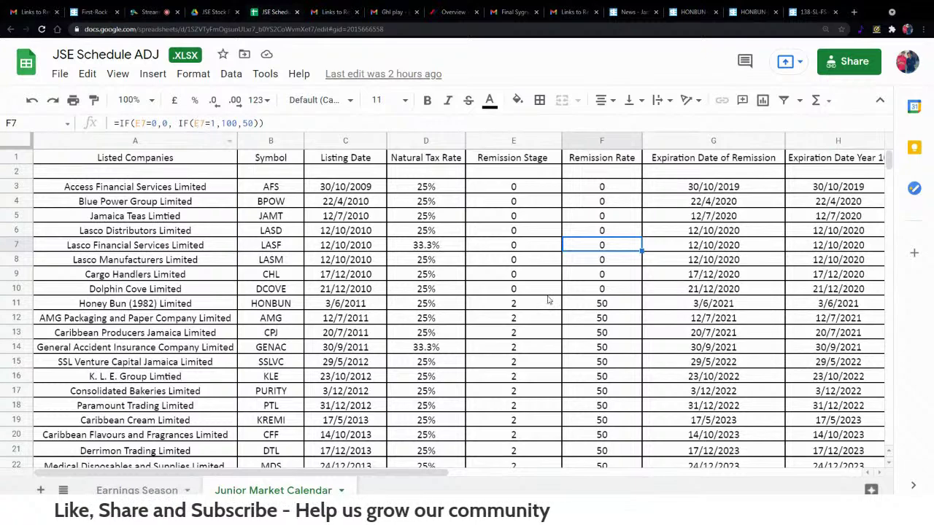
pyautogui.scroll(-2, 548, 299)
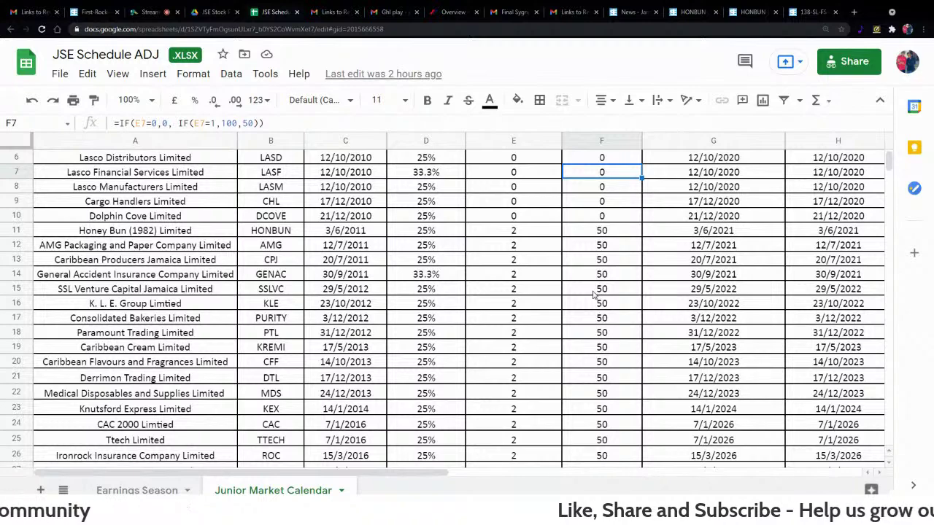
pyautogui.scroll(-6, 594, 294)
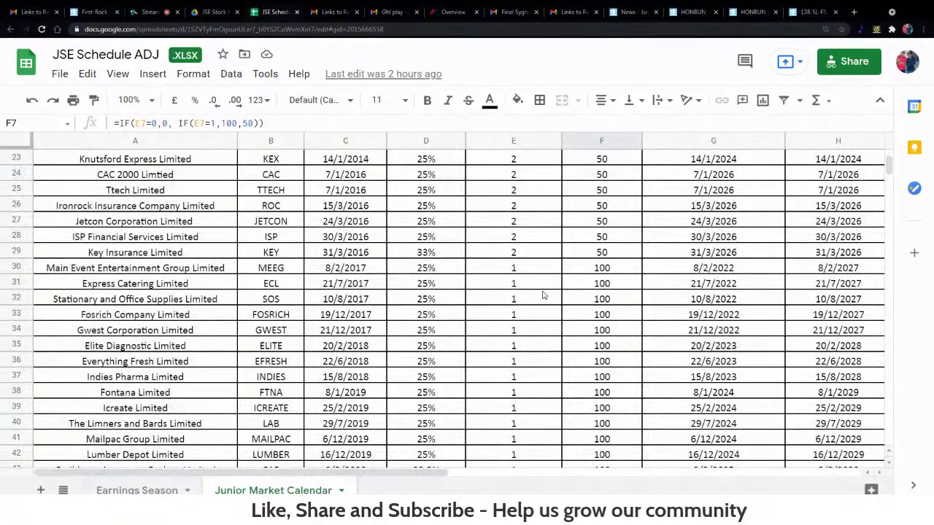
pyautogui.scroll(-2, 543, 295)
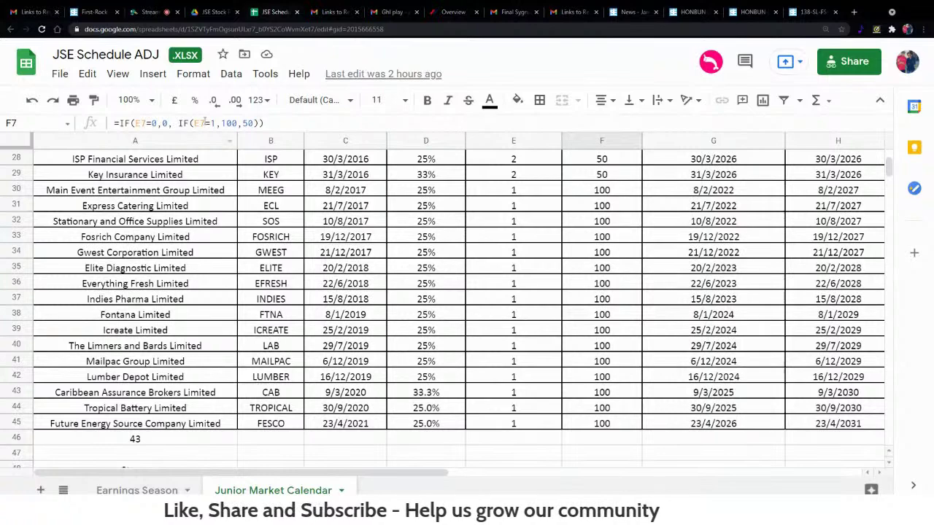
# - View the JSE Stock Folder in Google Drive, and return to the JSE Schedule ADJ spreadsheet
pyautogui.click(212, 13)
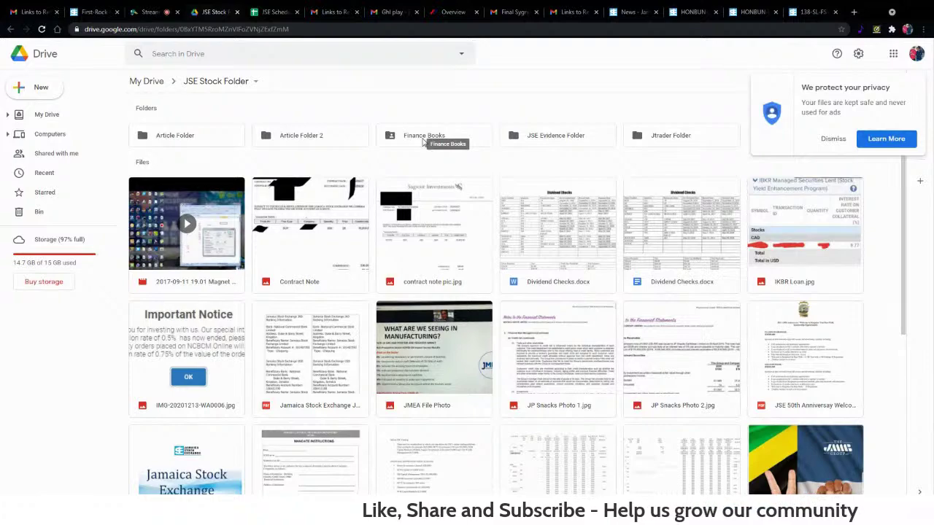
pyautogui.click(387, 12)
pyautogui.click(270, 12)
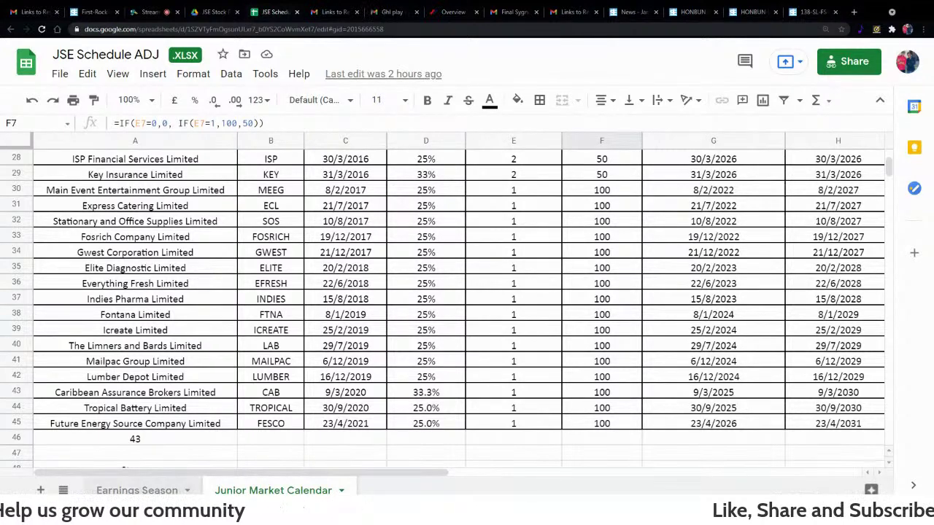
# - Return to the Earnings Season sheet and look over the last companies in the schedule and the auditor abbreviations below them
pyautogui.click(137, 490)
pyautogui.click(577, 358)
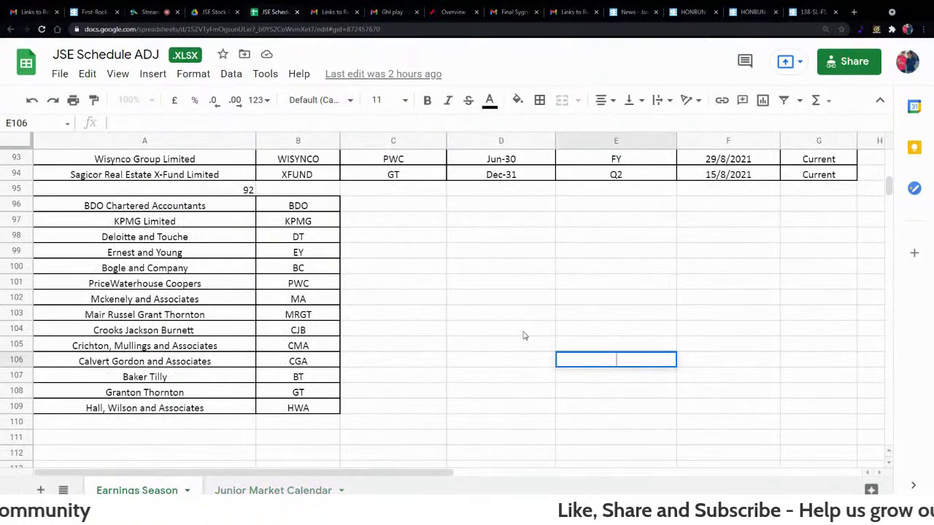
pyautogui.scroll(3, 523, 335)
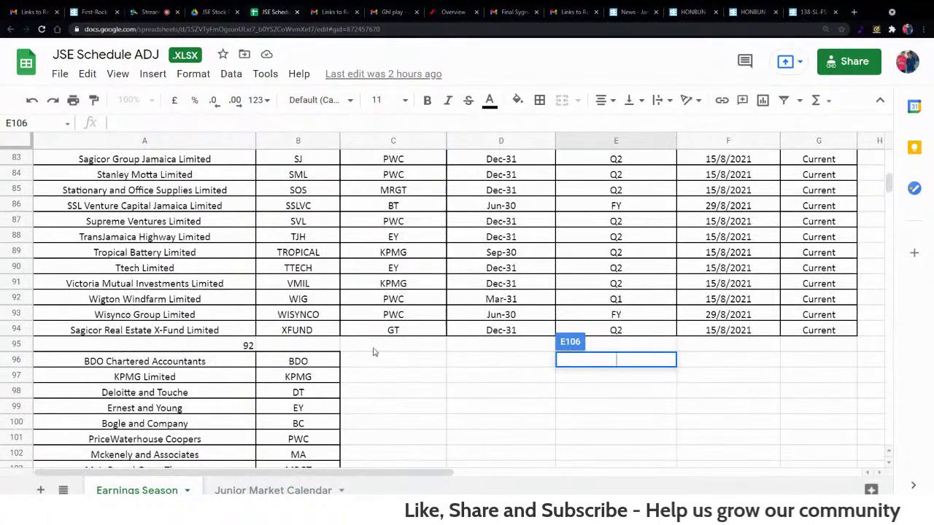
pyautogui.click(373, 348)
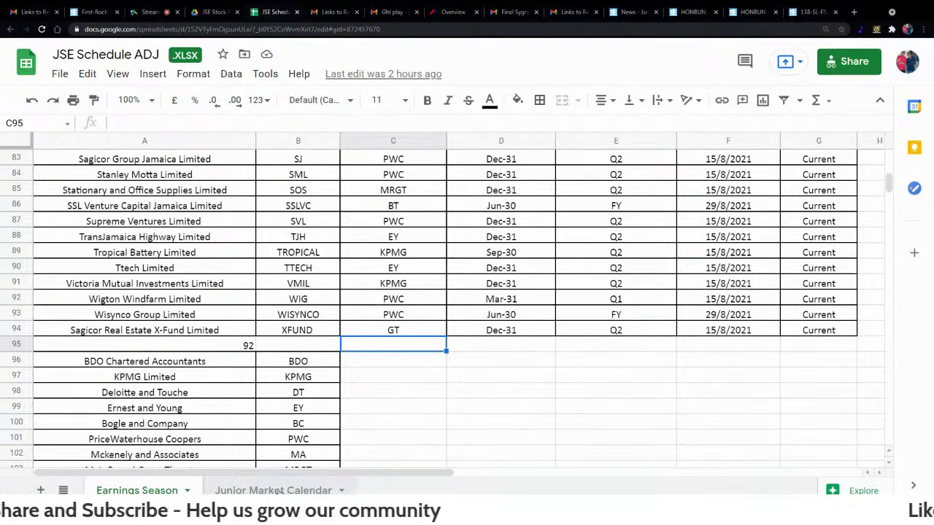
pyautogui.scroll(-2, 354, 436)
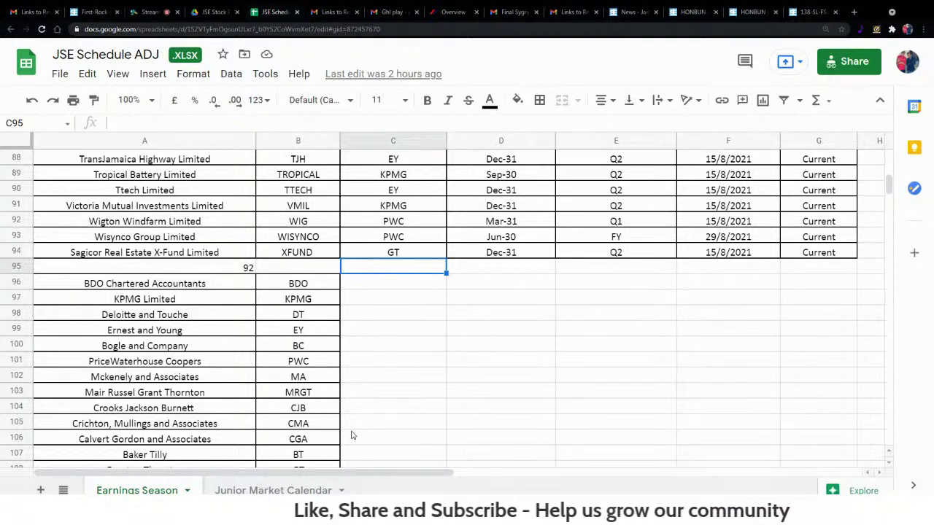
pyautogui.scroll(-2, 351, 436)
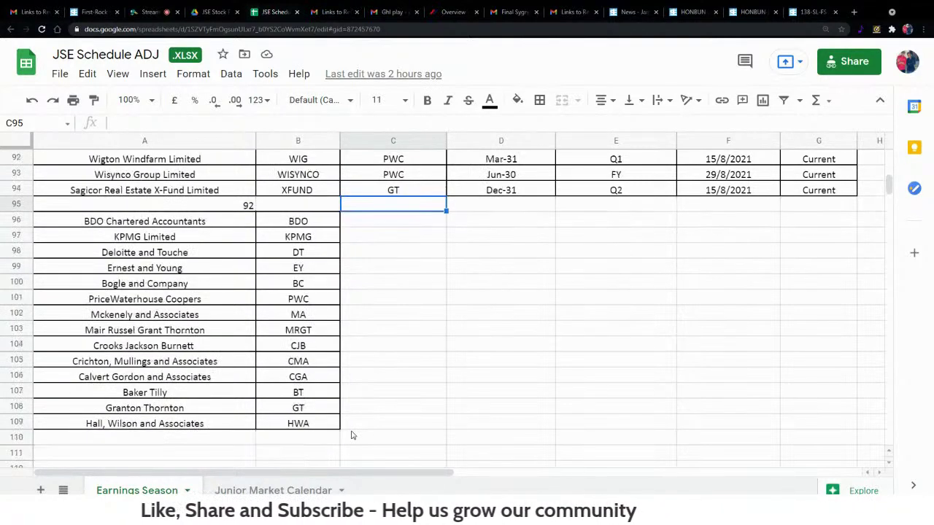
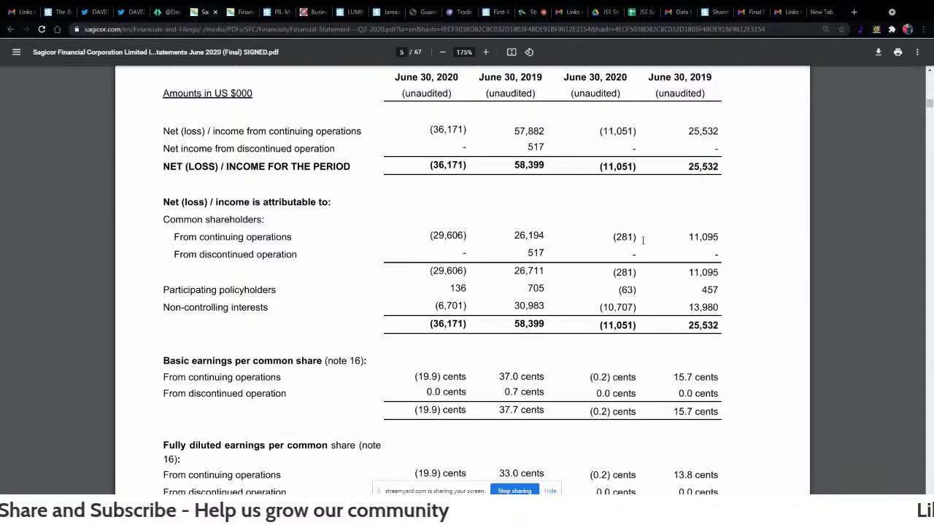
# - Switch to the Word document and add the line "SFC loss for q2 = US 281,000" below the Fx conversion, using the Sagicor statement's figure
pyautogui.hotkey('alt', 'Tab')
pyautogui.scroll(-3, 402, 358)
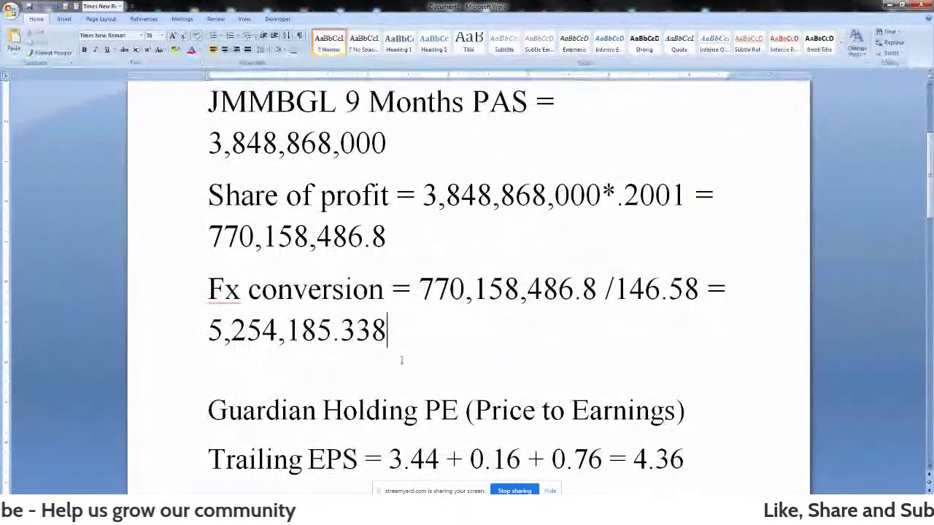
pyautogui.press('Return')
pyautogui.press('Up')
pyautogui.write('SFC lo')
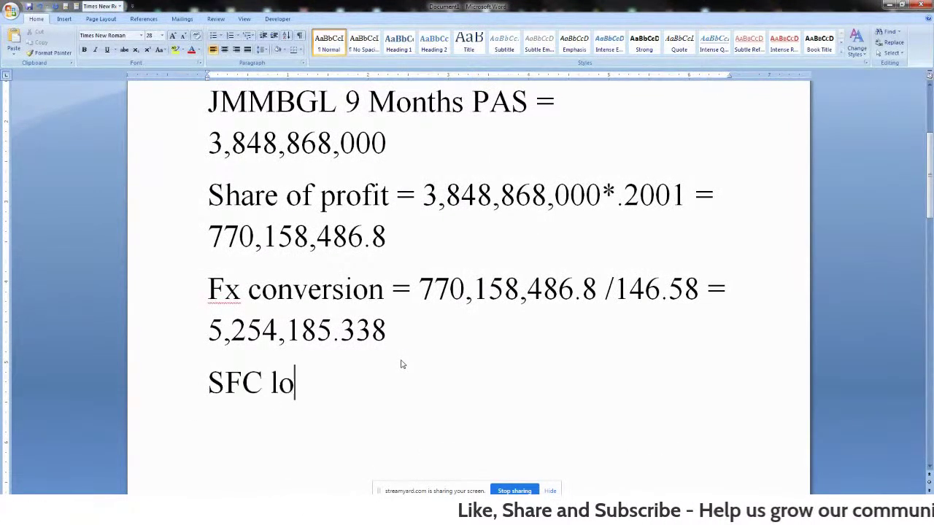
pyautogui.write('ss for q2')
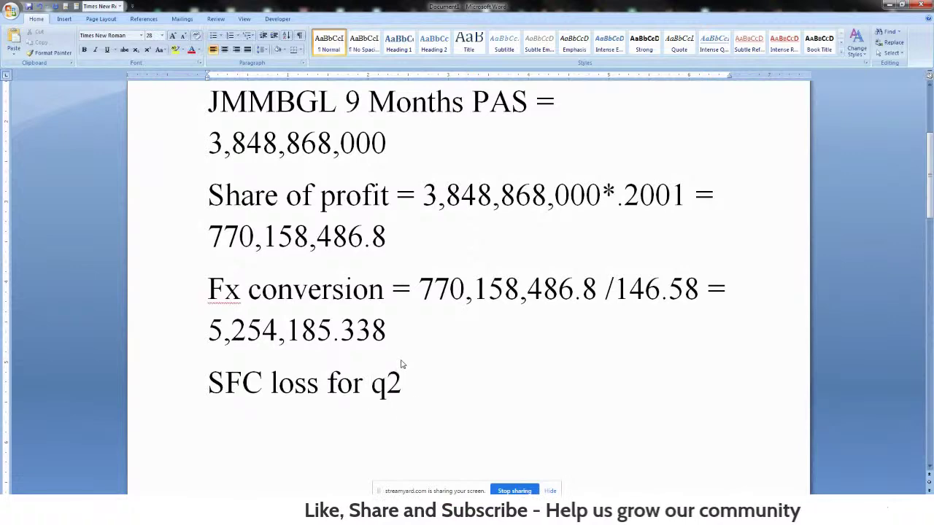
pyautogui.write(' =')
pyautogui.hotkey('alt', 'Tab')
pyautogui.hotkey('alt', 'Tab')
pyautogui.write('US 281,000 ')
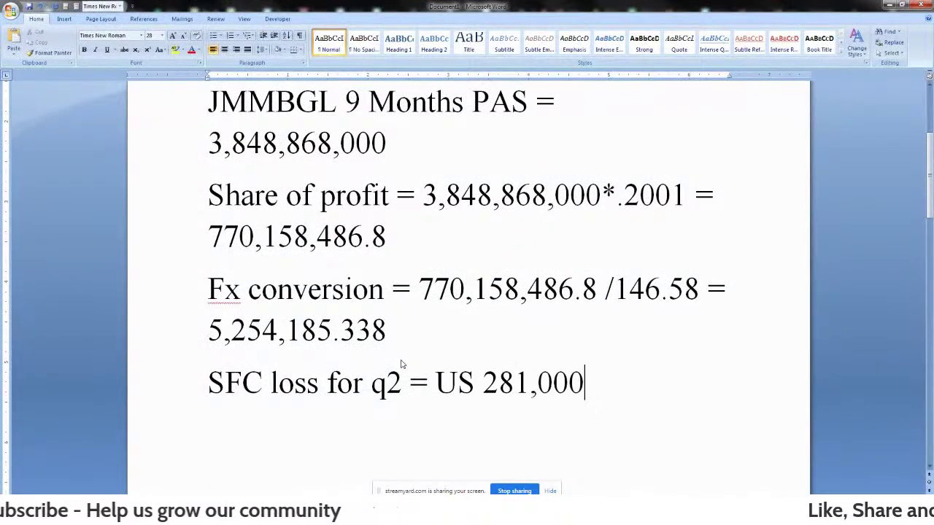
# - Add the line "Share of loss = .225*281,000 = 63,225" below the SFC loss
pyautogui.write('Share o')
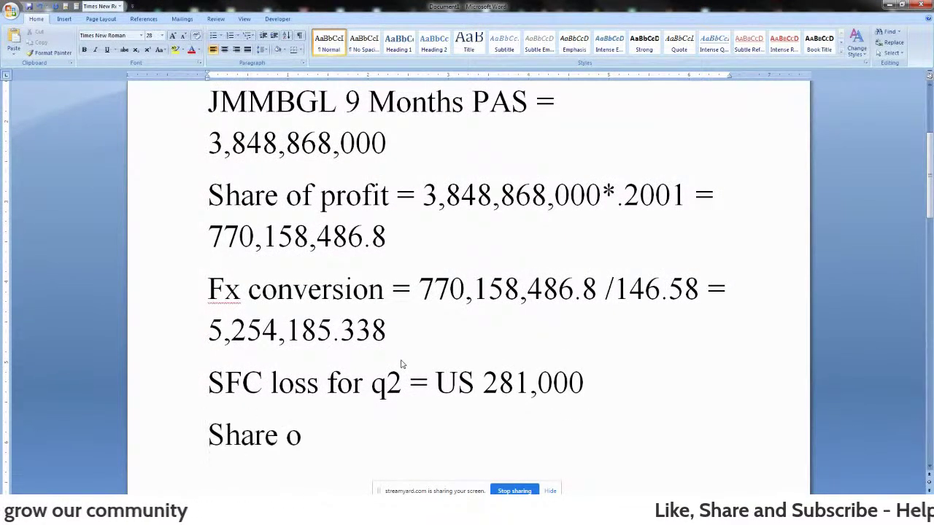
pyautogui.write('f loss = ')
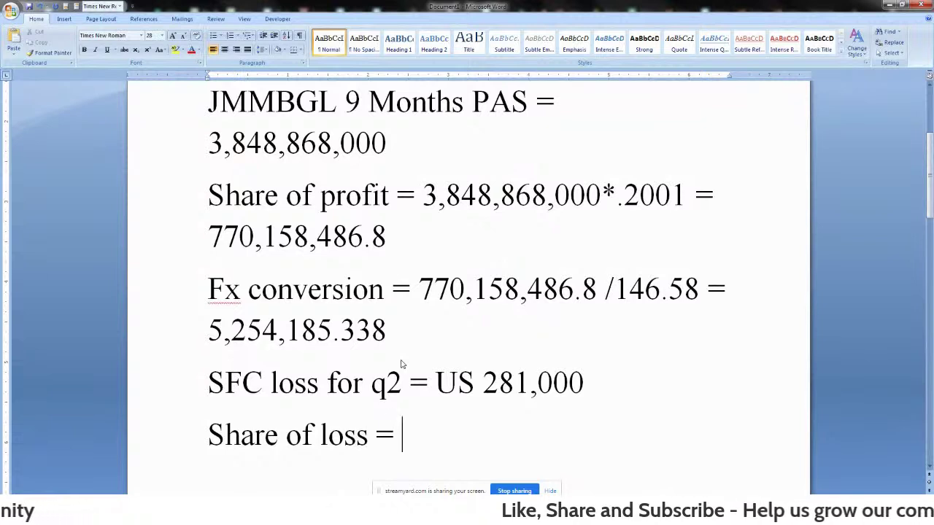
pyautogui.write('.225*')
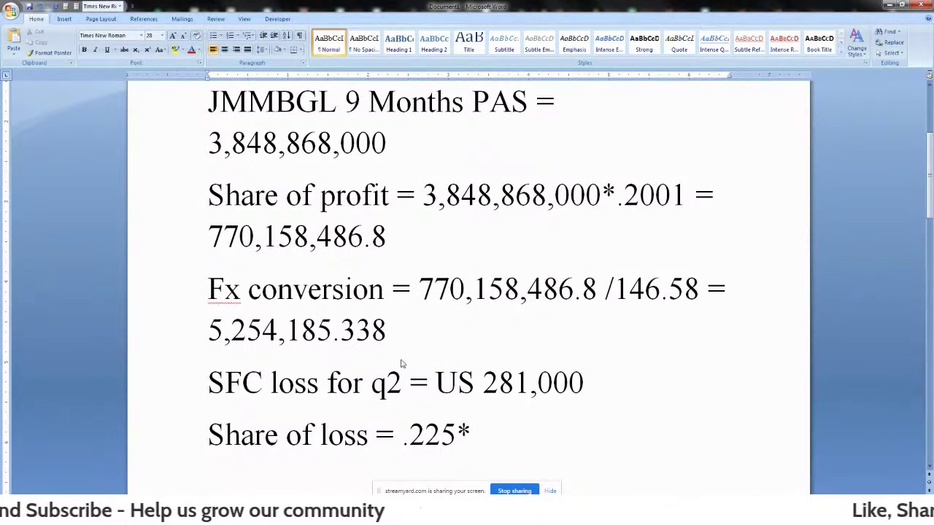
pyautogui.write('281,000 =')
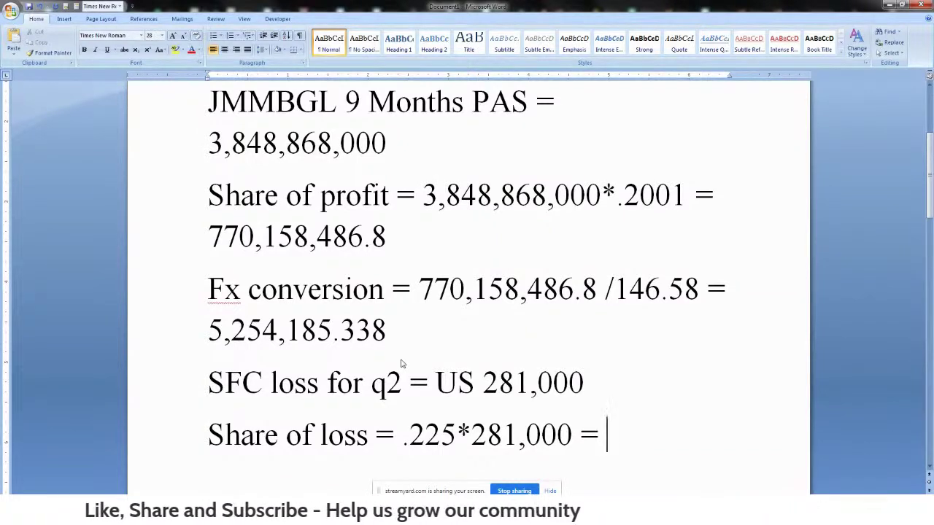
pyautogui.write('63,225')
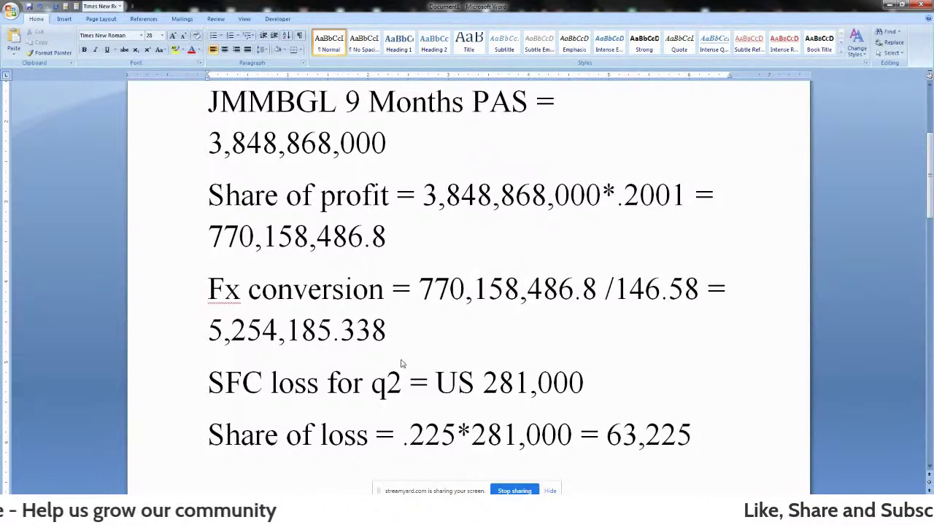
# - Add the currency conversion line "63225*150 = 9,483,750" below the share of loss
pyautogui.press('Return')
pyautogui.write('63225')
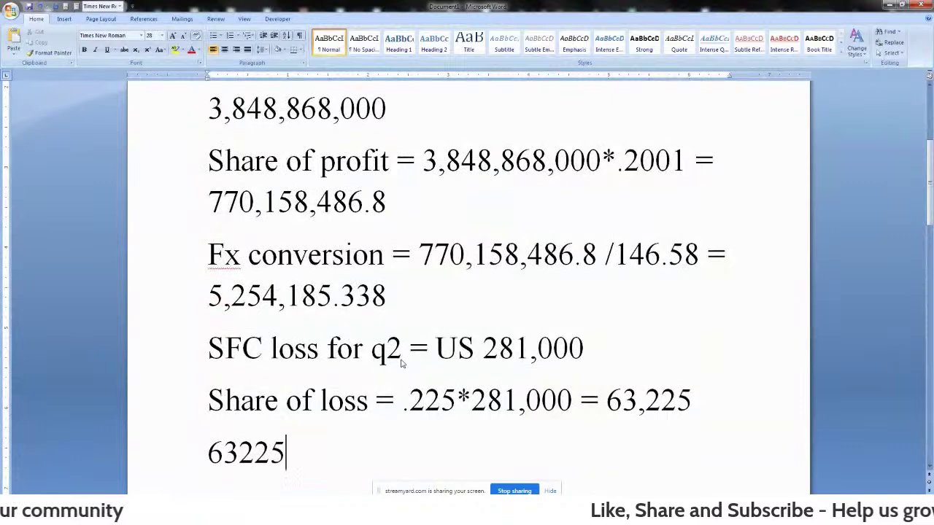
pyautogui.write('*150 =')
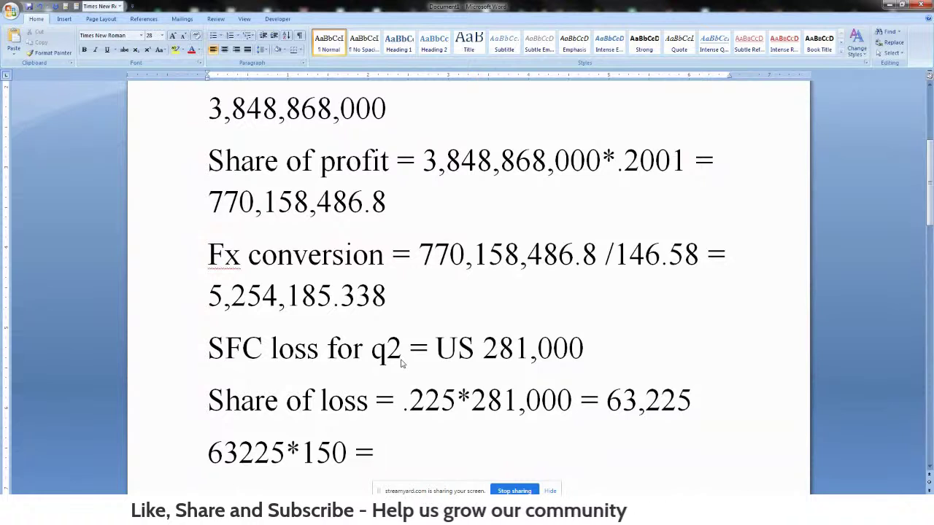
pyautogui.write('9,483')
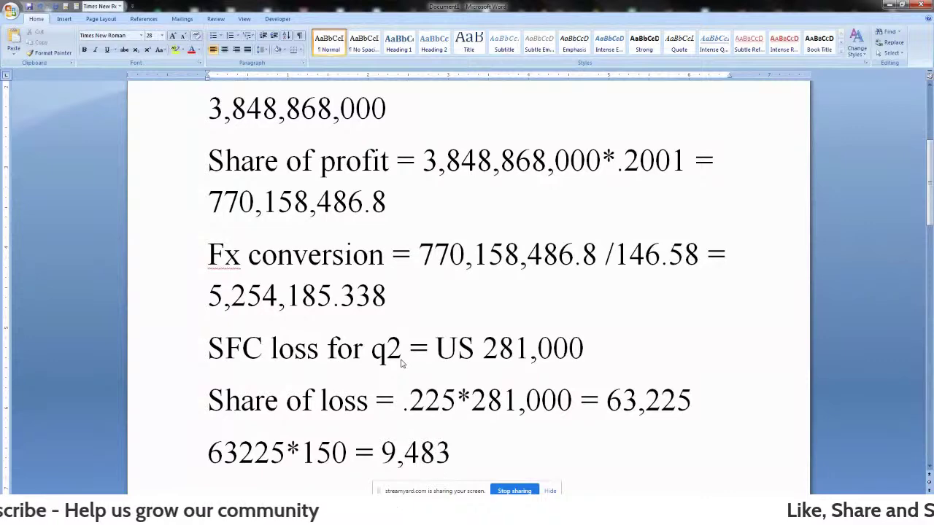
pyautogui.write(',750')
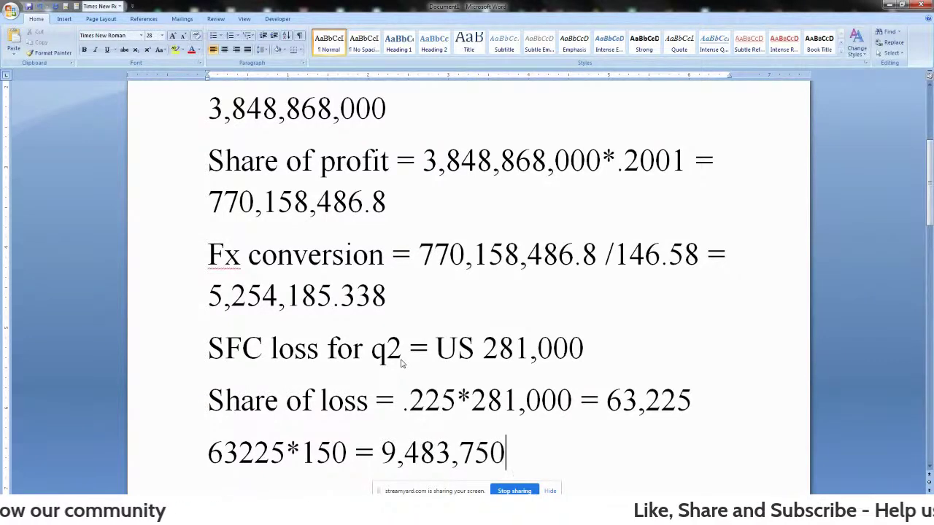
# - Switch to the browser and search the web for "jamaica observer june 30 2020 forex" to find the exchange rate
pyautogui.hotkey('alt', 'Tab')
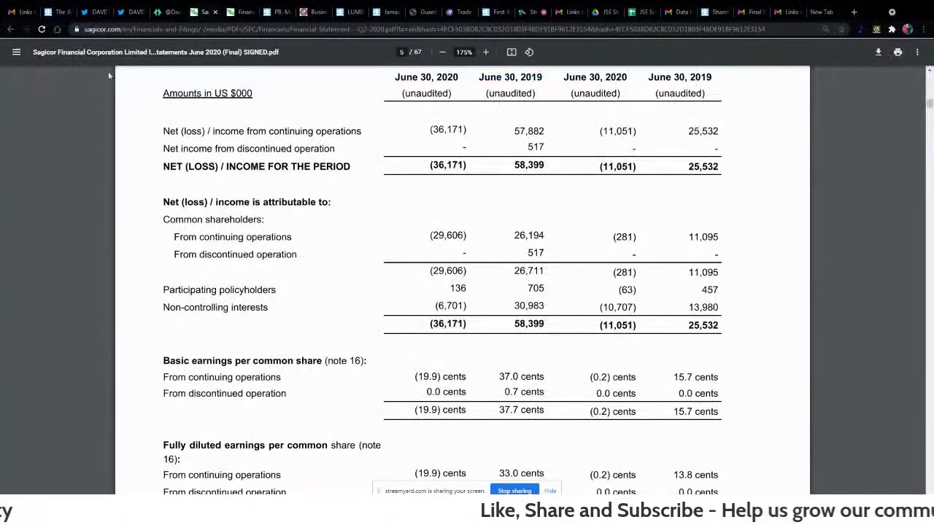
pyautogui.click(60, 12)
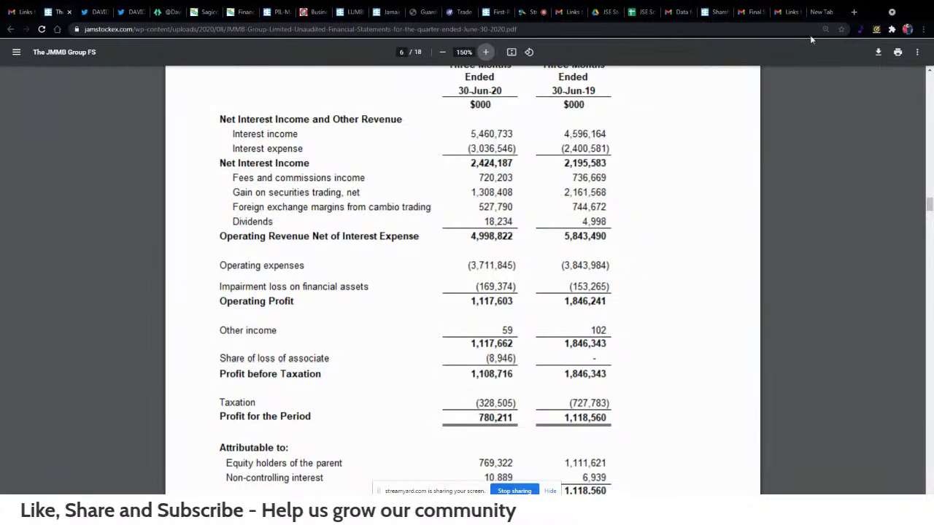
pyautogui.click(819, 14)
pyautogui.write('jama')
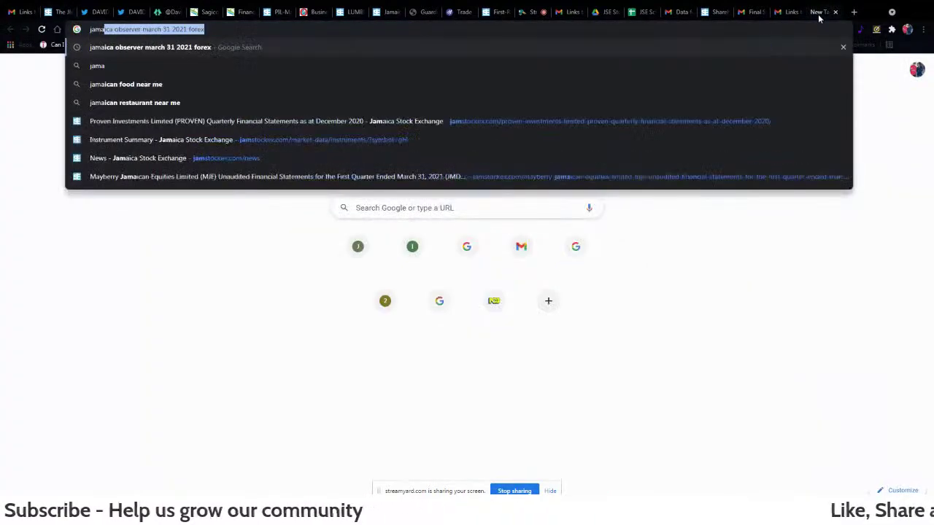
pyautogui.press('Right')
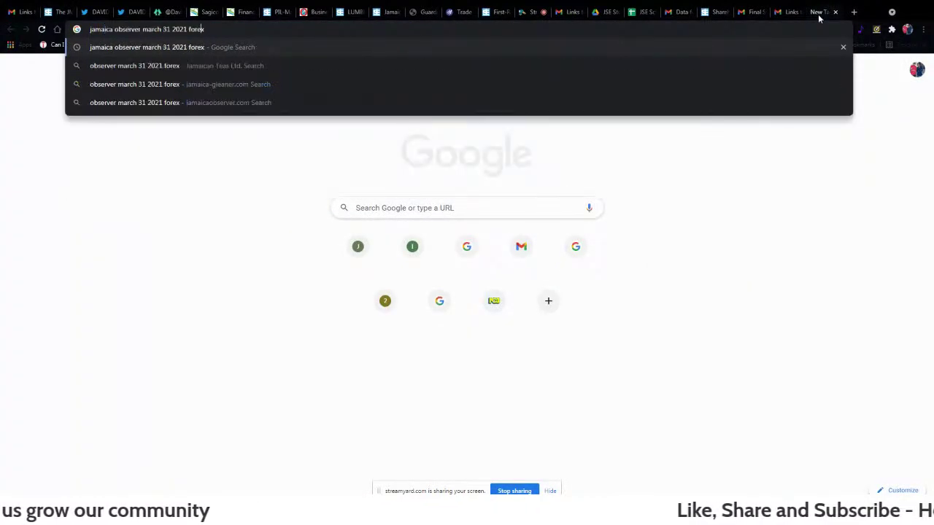
pyautogui.press('BackSpace')
pyautogui.write('0')
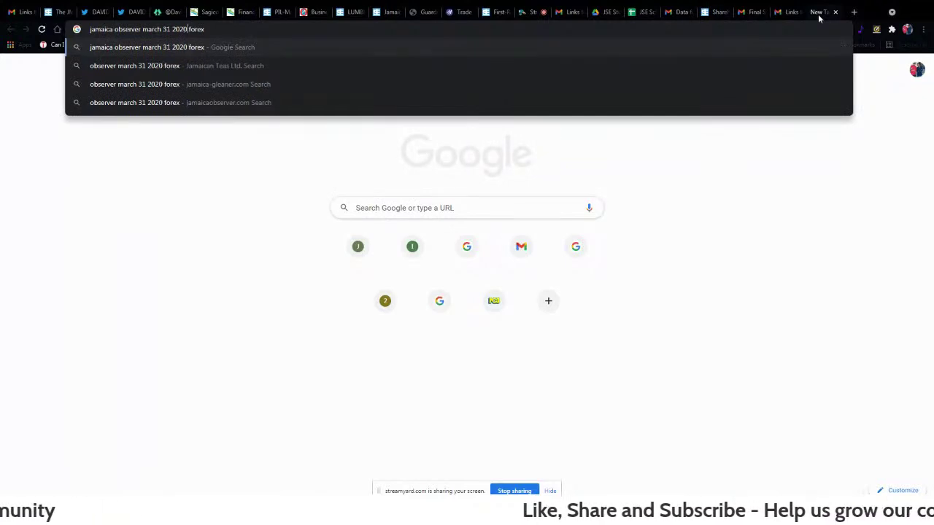
pyautogui.press('BackSpace')
pyautogui.press('BackSpace')
pyautogui.press('BackSpace')
pyautogui.press('BackSpace')
pyautogui.press('BackSpace')
pyautogui.press('BackSpace')
pyautogui.press('BackSpace')
pyautogui.press('BackSpace')
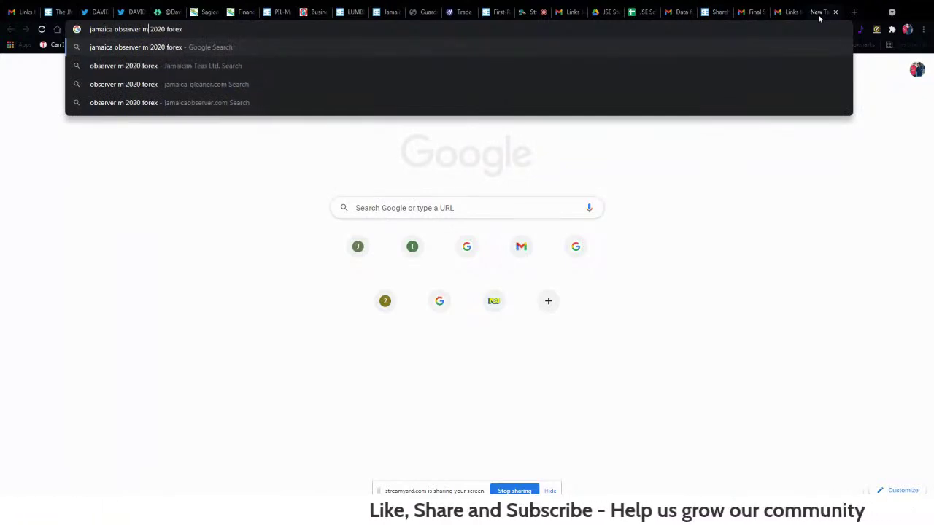
pyautogui.write('june 30')
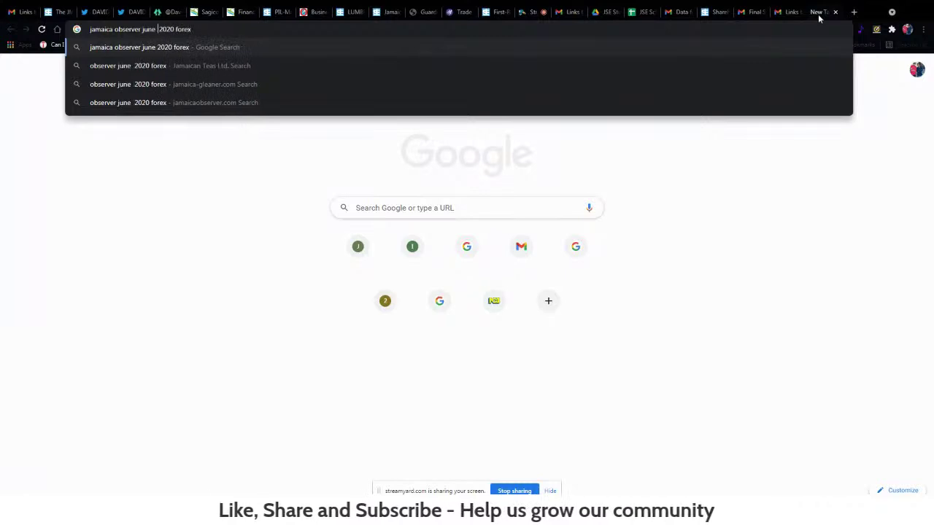
pyautogui.press('Return')
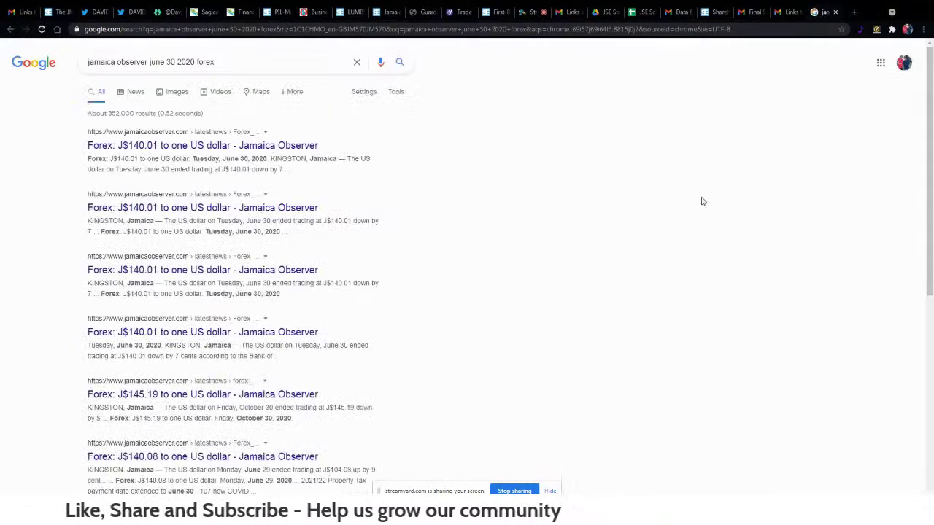
# - Close the search results and change the exchange rate in the Word document's last conversion line to 140.01
pyautogui.hotkey('ctrl', 'w')
pyautogui.click(64, 11)
pyautogui.hotkey('alt', 'Tab')
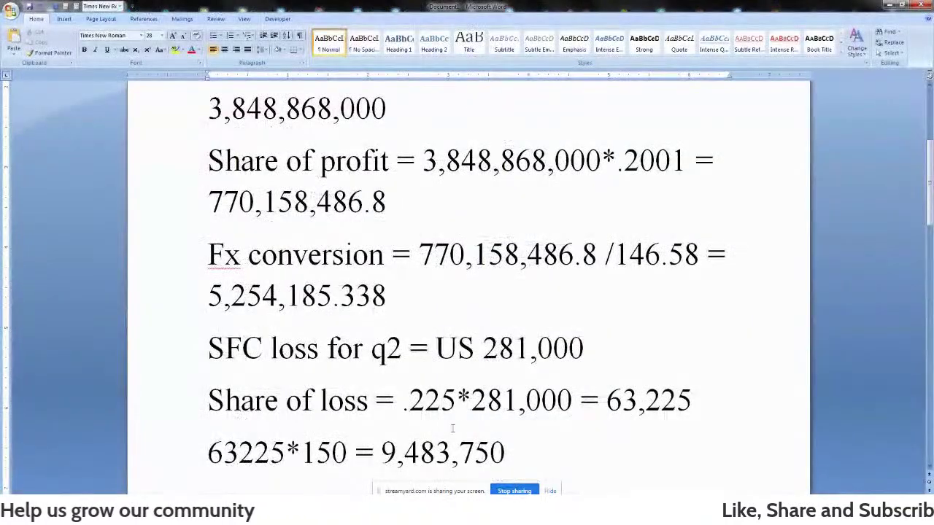
pyautogui.click(347, 452)
pyautogui.press('BackSpace')
pyautogui.press('BackSpace')
pyautogui.write('40.01')
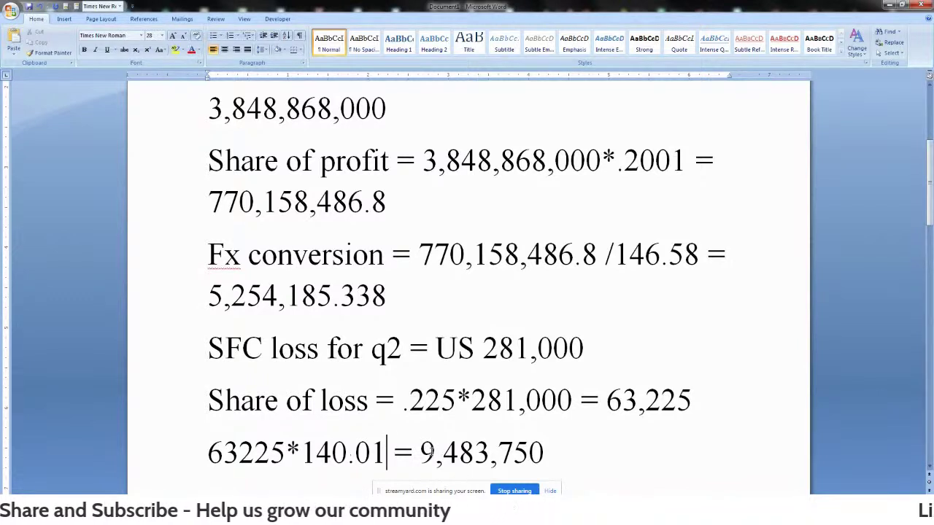
# - Replace the result of the 63225*140.01 conversion with 8,852,132.25
pyautogui.moveTo(421, 452); pyautogui.dragTo(524, 453)
pyautogui.write('8')
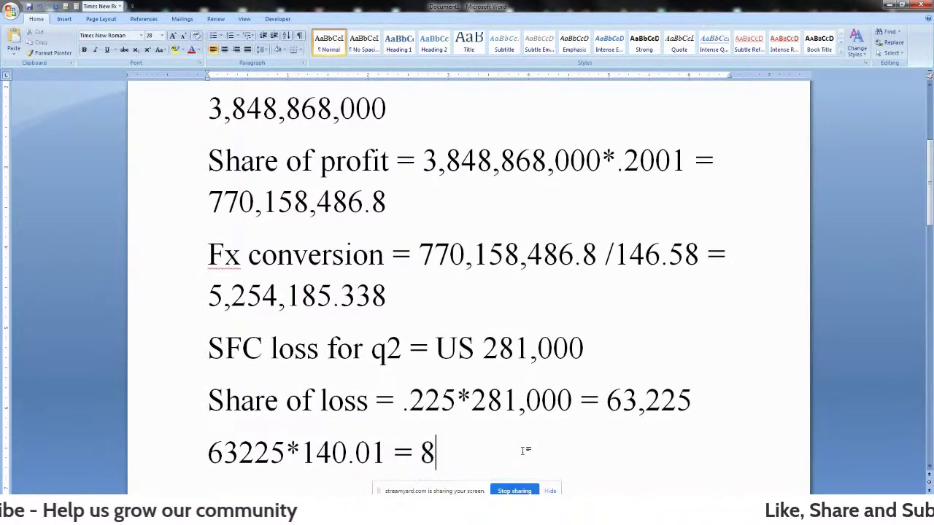
pyautogui.write(',852')
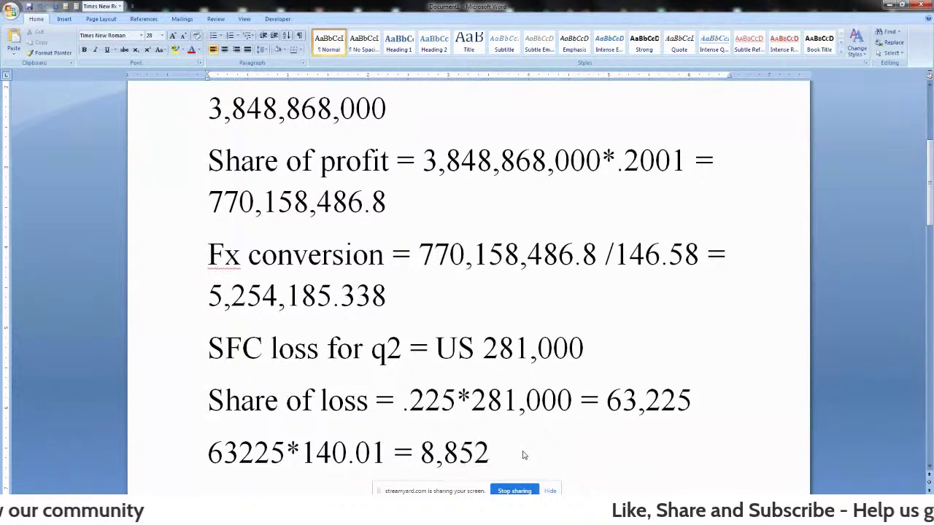
pyautogui.write(',')
pyautogui.write('1')
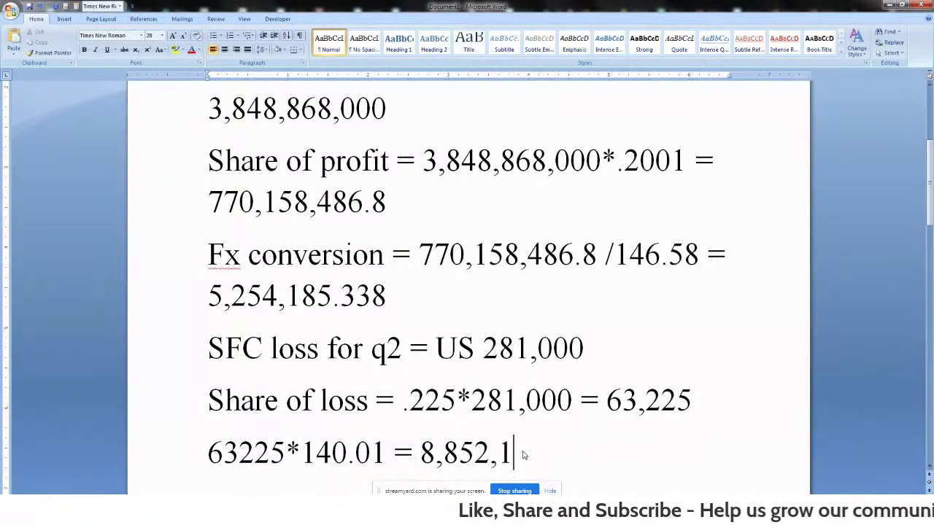
pyautogui.write('32.25')
# - Go back to JMMB Group's December 31, 2020 statements in the browser and examine the profit and loss account on page 6 at 175% zoom
pyautogui.hotkey('alt', 'Tab')
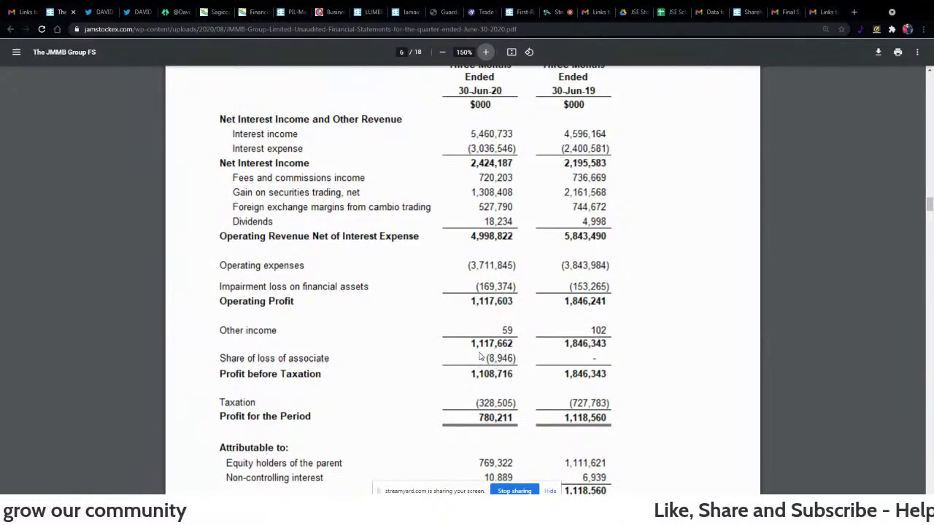
pyautogui.click(10, 30)
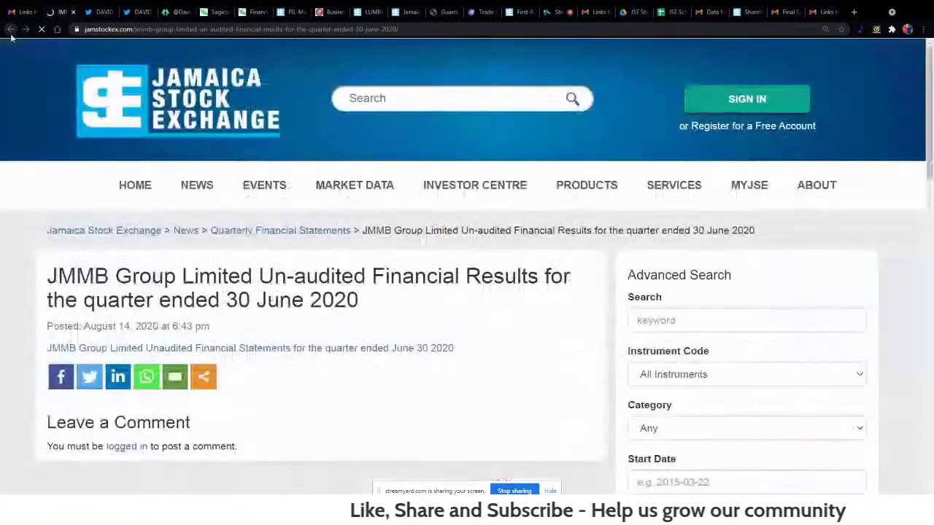
pyautogui.click(10, 30)
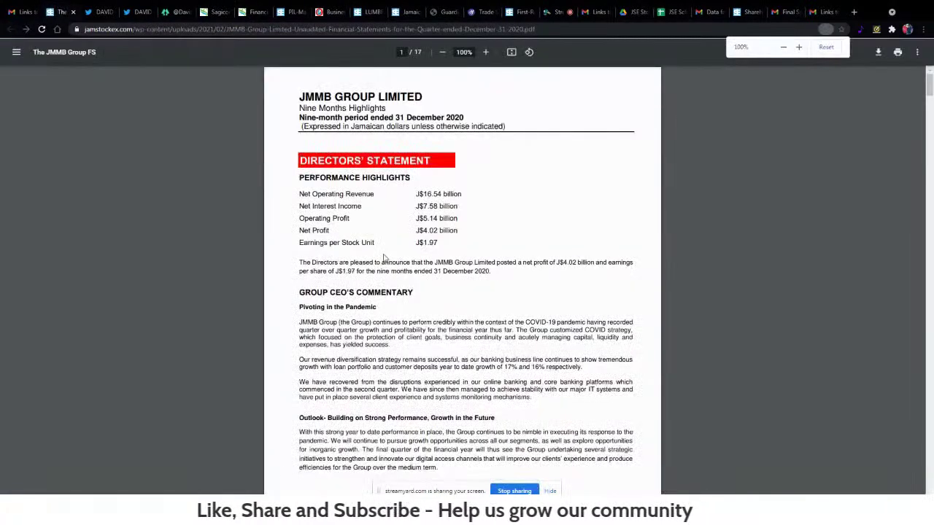
pyautogui.press('Right')
pyautogui.press('Right')
pyautogui.press('Right')
pyautogui.press('Right')
pyautogui.press('Right')
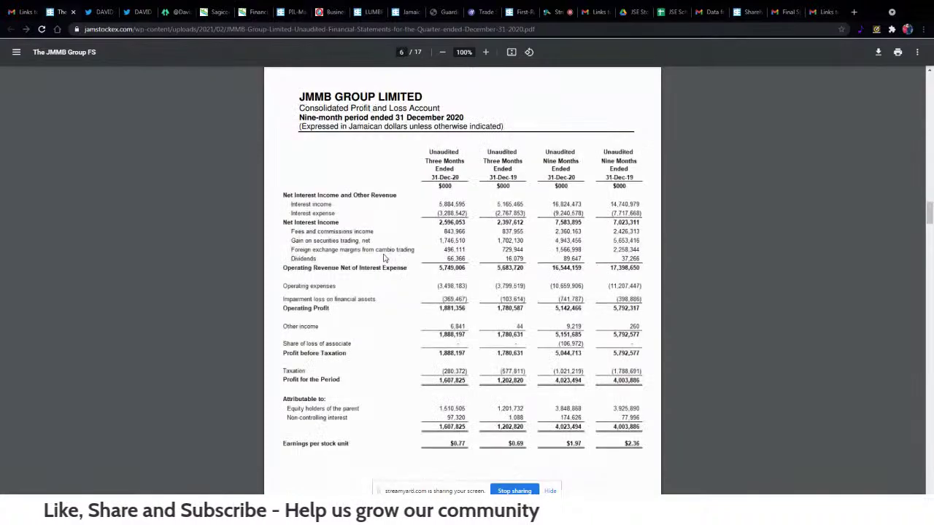
pyautogui.click(485, 52)
pyautogui.click(485, 52)
pyautogui.click(485, 52)
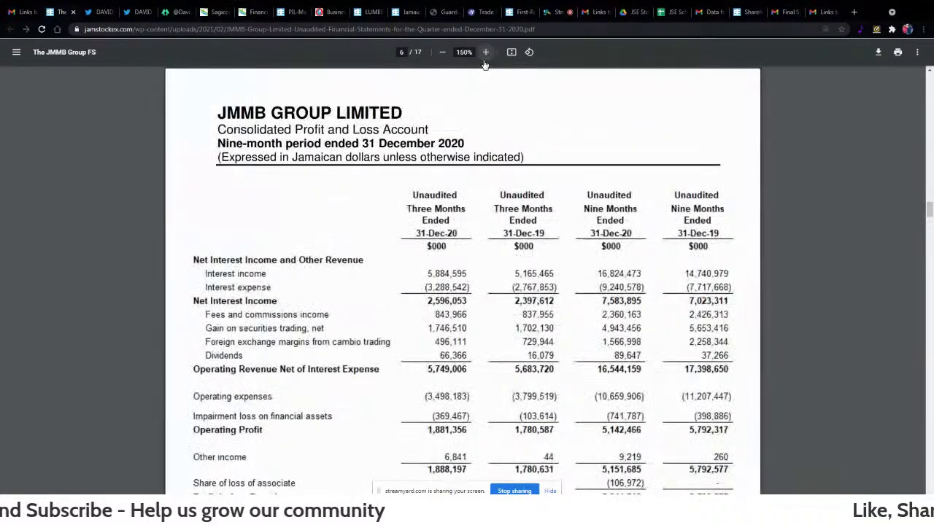
pyautogui.click(485, 52)
pyautogui.scroll(-3, 522, 186)
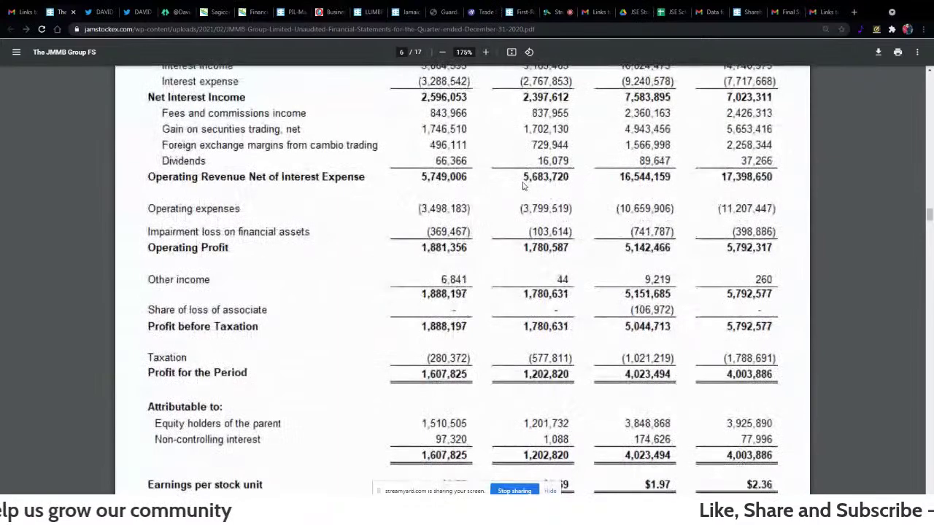
pyautogui.scroll(-2, 523, 186)
pyautogui.scroll(1, 522, 186)
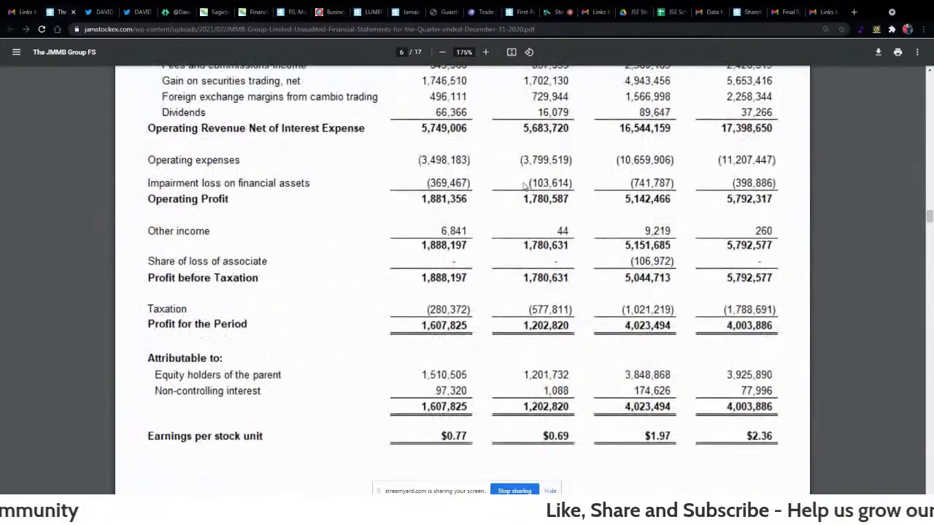
# - Place the Jamaica Observer business article beside the JMMB statement and compare its paragraph on SFC's share of profit with the profit and loss account
pyautogui.moveTo(325, 18); pyautogui.dragTo(102, 16)
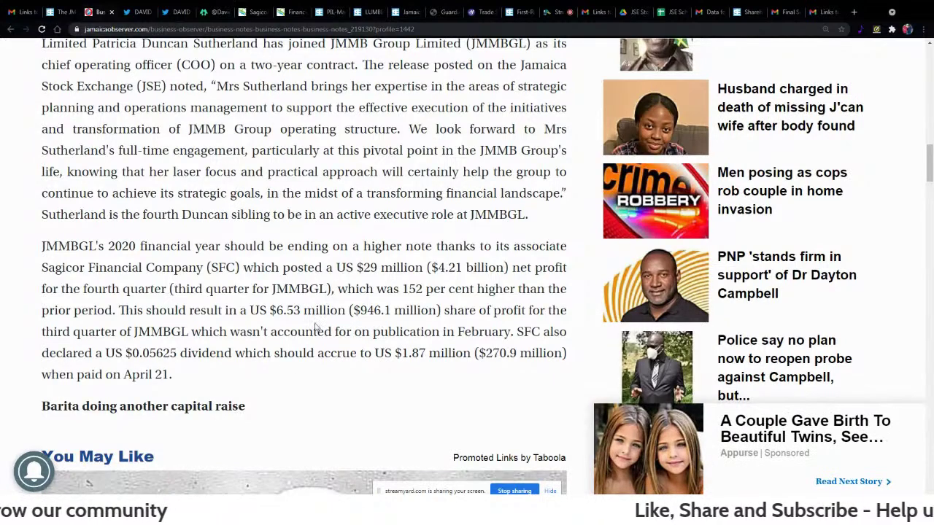
pyautogui.click(56, 13)
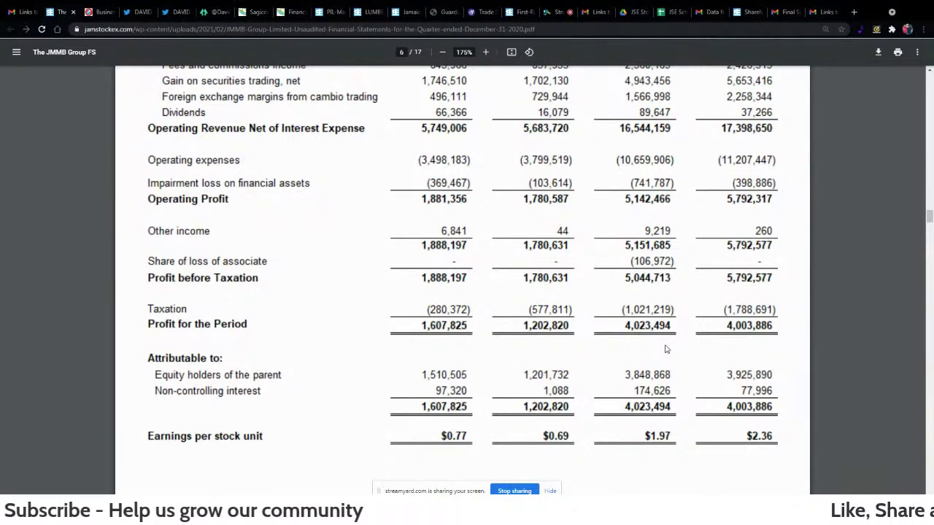
pyautogui.click(109, 13)
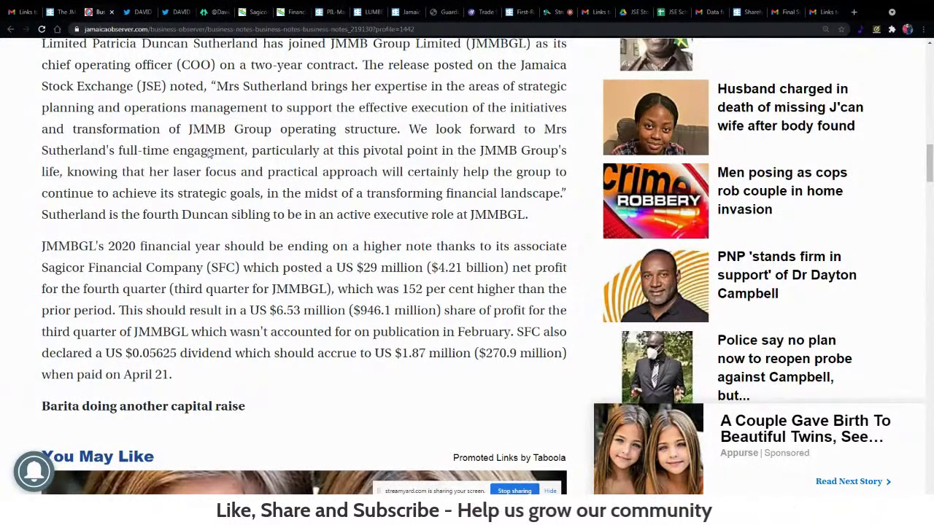
# - Start a new line "Profit with sfc = 4,023,494,000 +" in the Word document, using JMMB's nine-month profit for the period
pyautogui.hotkey('alt', 'Tab')
pyautogui.press('Return')
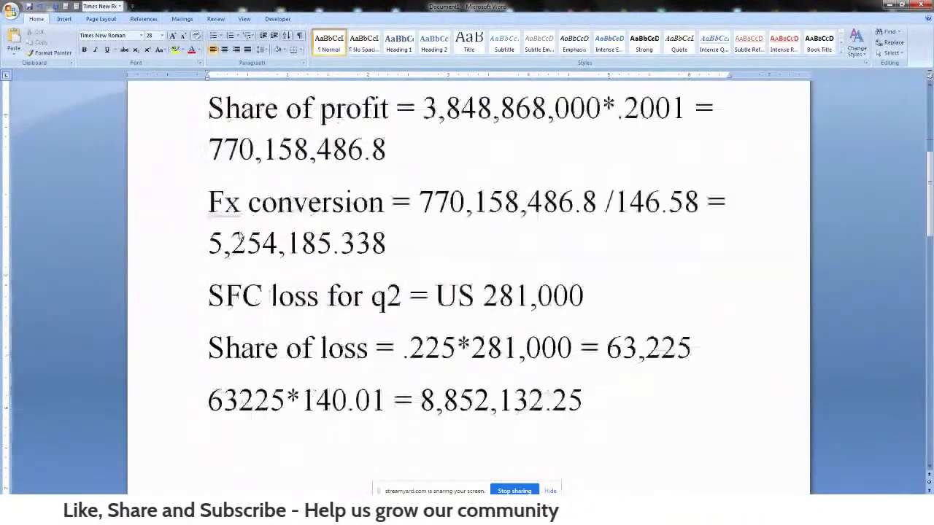
pyautogui.write('Profit')
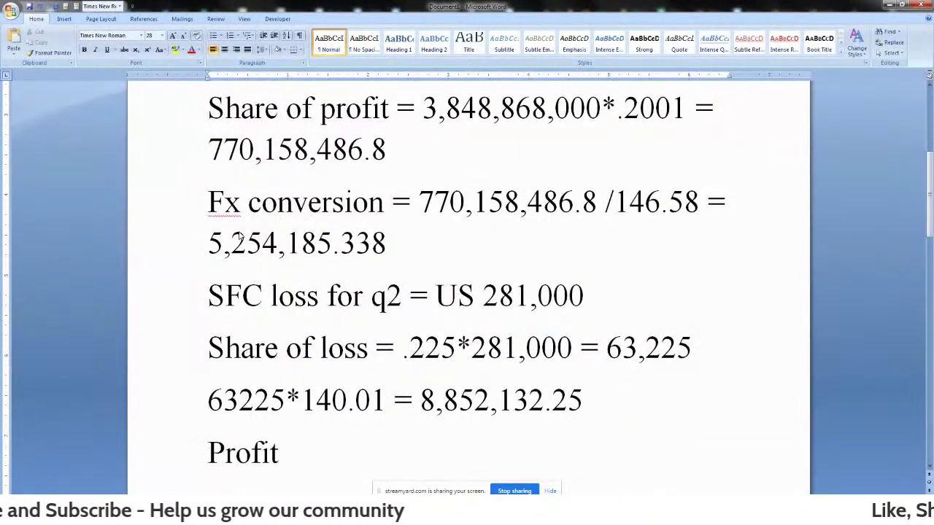
pyautogui.write(' with sfc =')
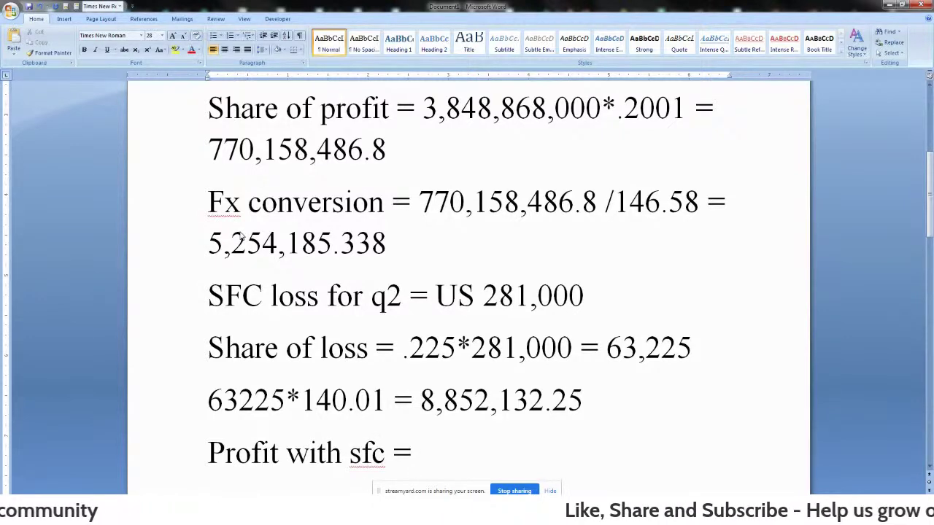
pyautogui.hotkey('alt', 'Tab')
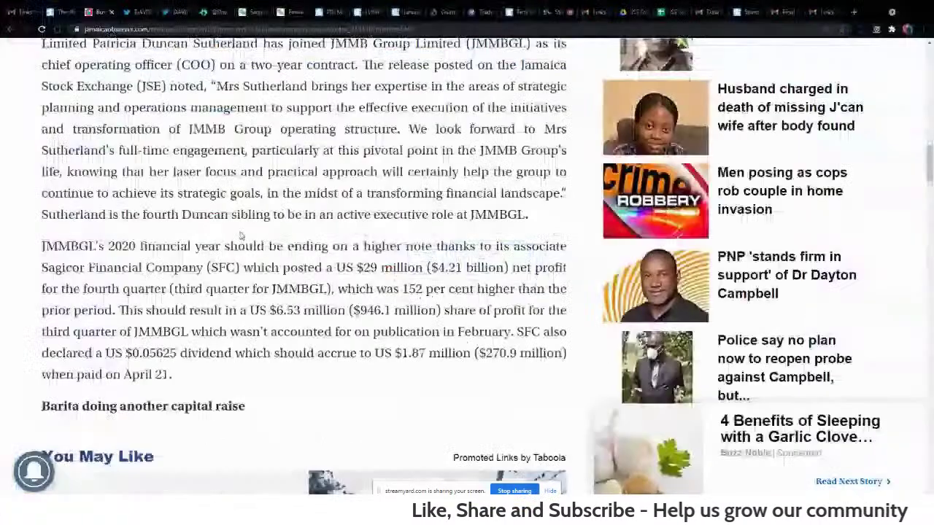
pyautogui.click(62, 12)
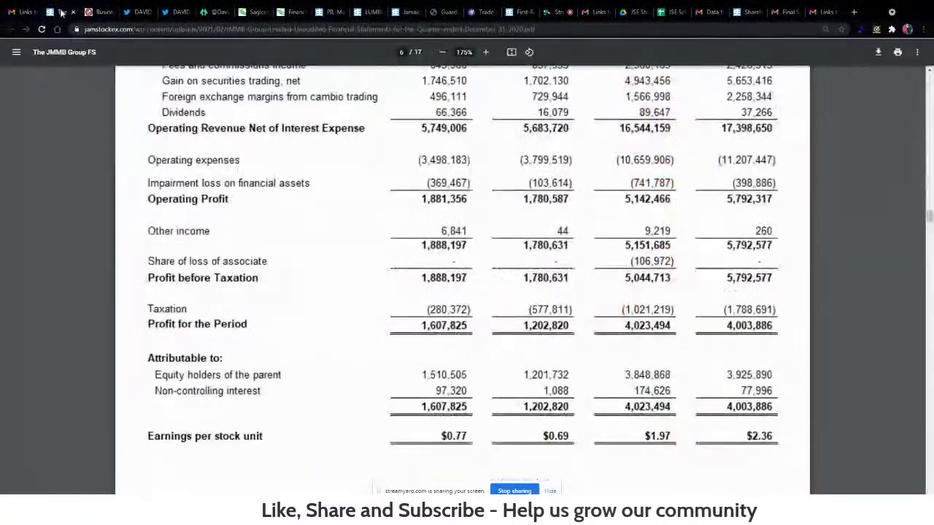
pyautogui.hotkey('alt', 'Tab')
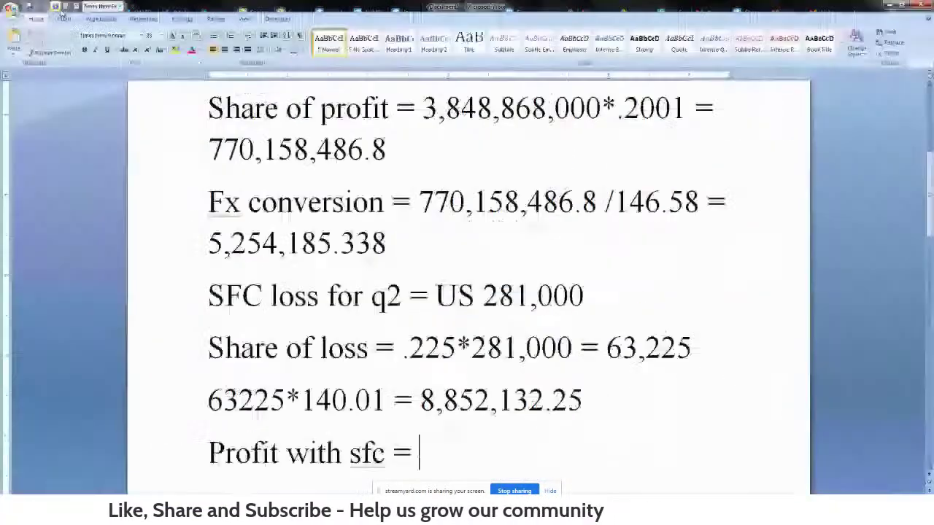
pyautogui.write('4,023,')
pyautogui.hotkey('alt', 'Tab')
pyautogui.hotkey('alt', 'Tab')
pyautogui.write('494,000 +')
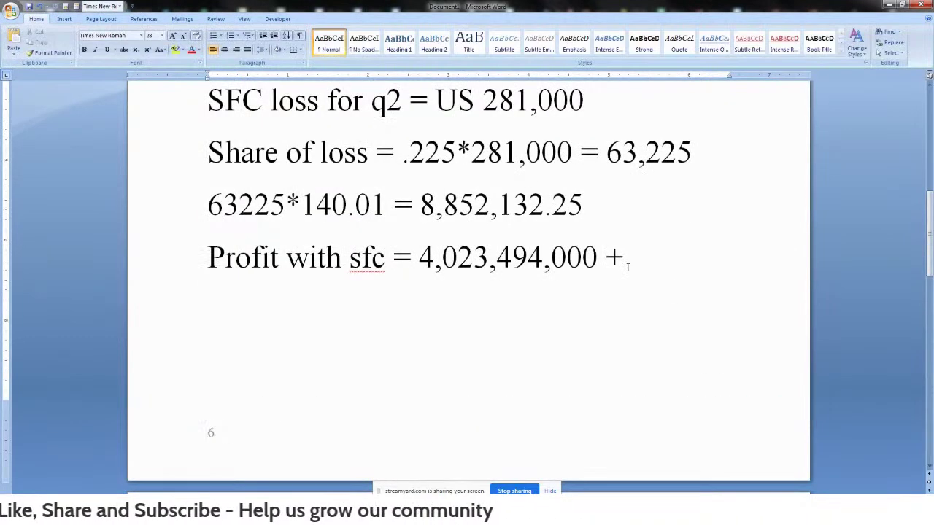
# - Complete the "Profit with sfc" line with the share of profit and total, "946,100,000 = 4,969,594,000"
pyautogui.write('946.100')
pyautogui.press('BackSpace')
pyautogui.press('BackSpace')
pyautogui.press('BackSpace')
pyautogui.press('BackSpace')
pyautogui.scroll(1, 628, 271)
pyautogui.write(',100')
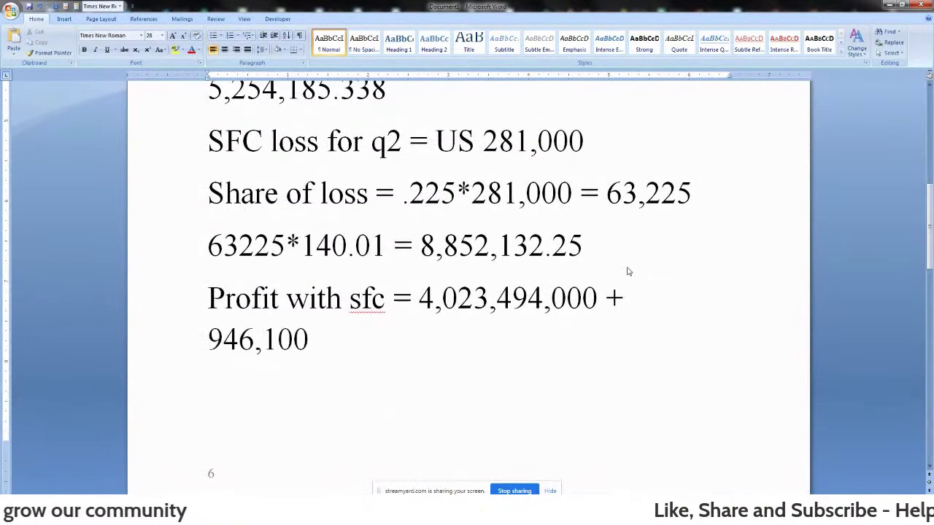
pyautogui.write(',000 = ')
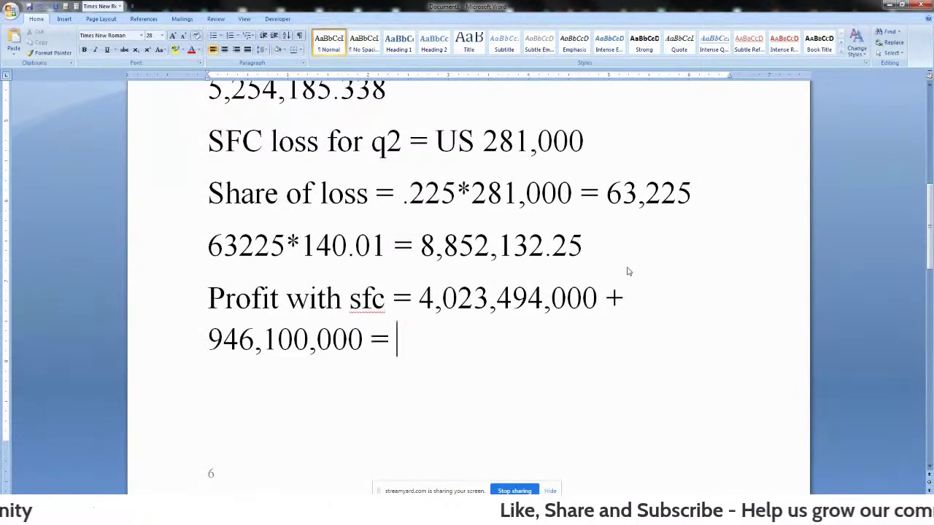
pyautogui.write('4,9')
pyautogui.write('69,')
pyautogui.write('594')
pyautogui.write(',000')
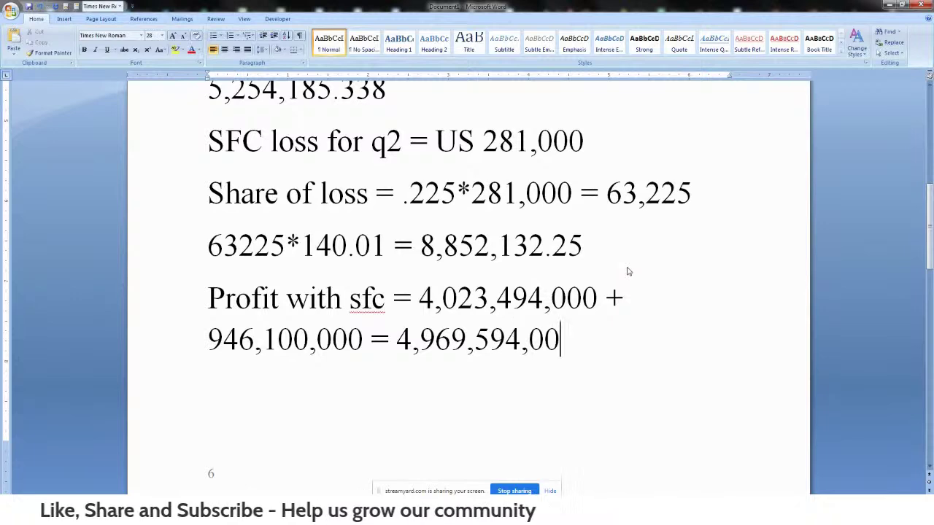
# - Return to the browser and review JMMB's profit and loss account, followed by the Jamaica Observer article on SFC's profit
pyautogui.hotkey('alt', 'Tab')
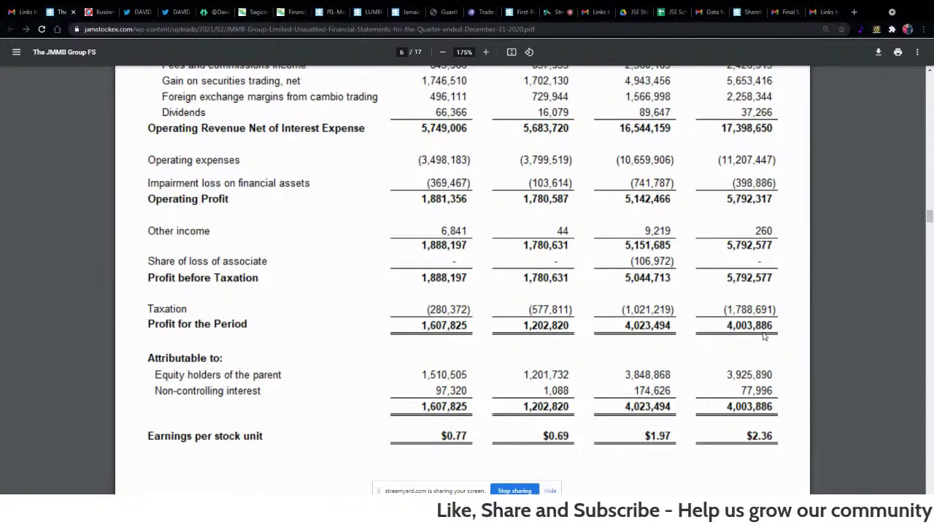
pyautogui.click(100, 12)
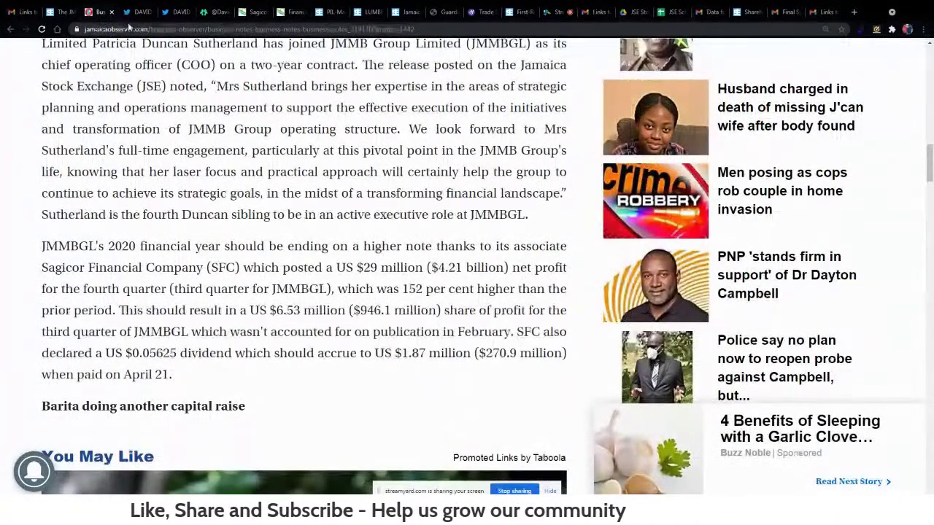
# - View the Twitter threads on Sagicor Financial's results and JMMB Group's share of profit
pyautogui.click(137, 15)
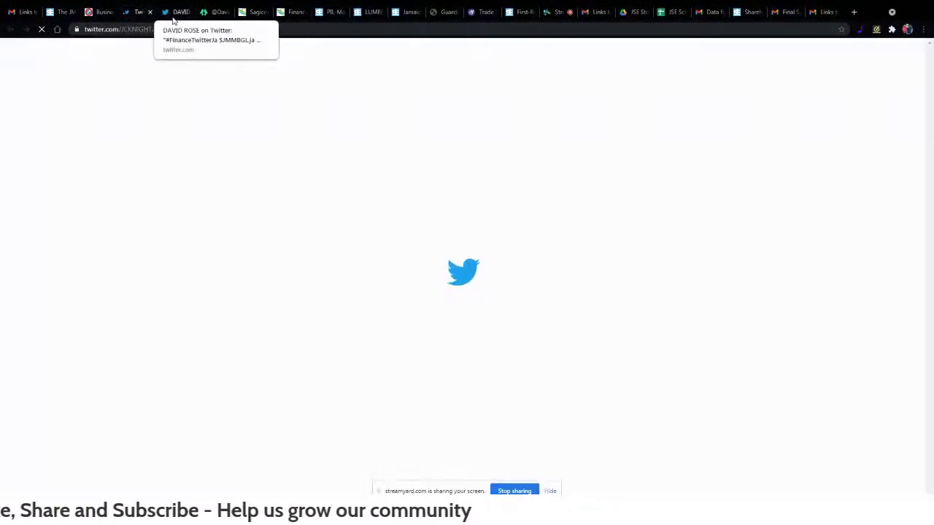
pyautogui.click(173, 16)
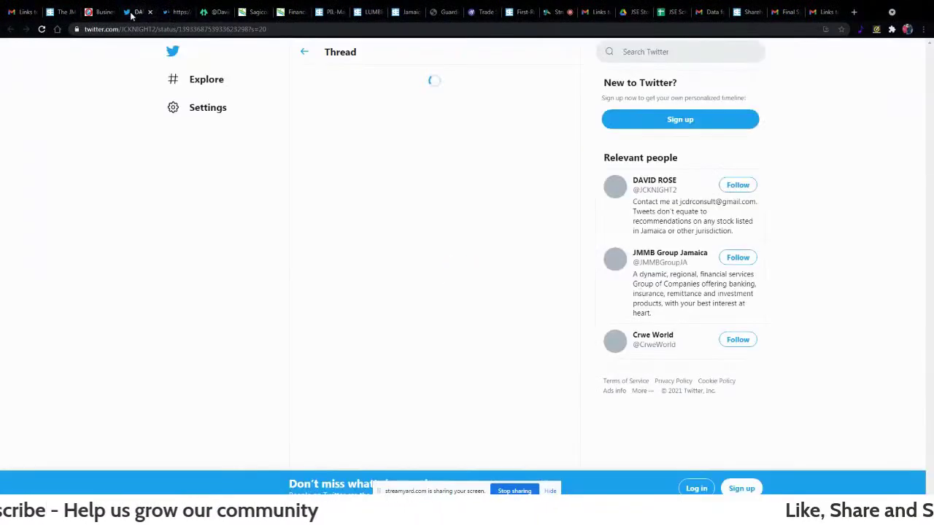
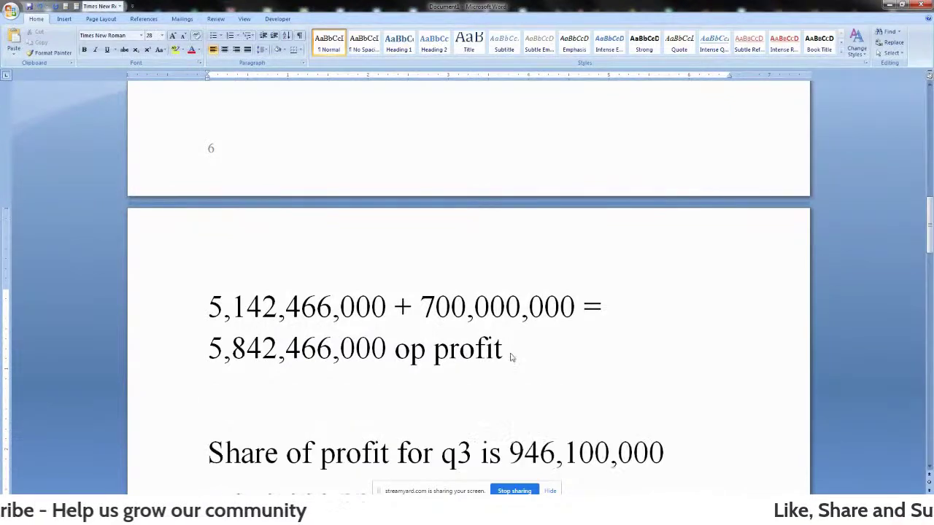
# - Add the line "Expect op = 5,842,466,000 – 300,000,000 =" below the operating profit calculation in the Word document, checking JMMB's audited profit and loss account
pyautogui.write('expect')
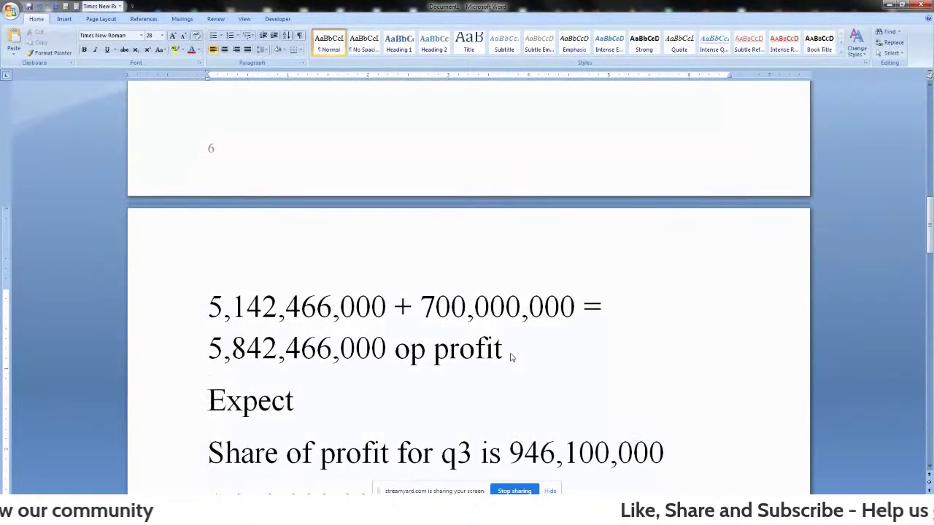
pyautogui.write(' op = 5,842,')
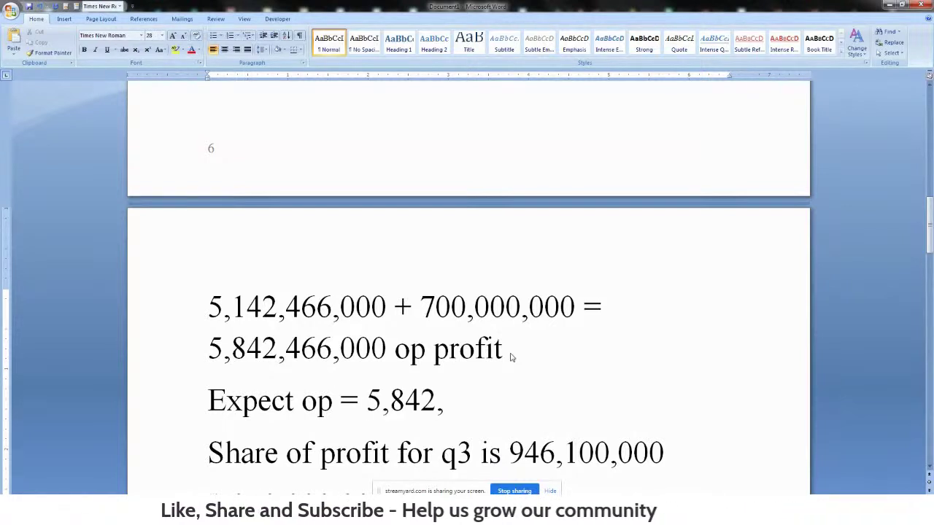
pyautogui.write('466,000 -')
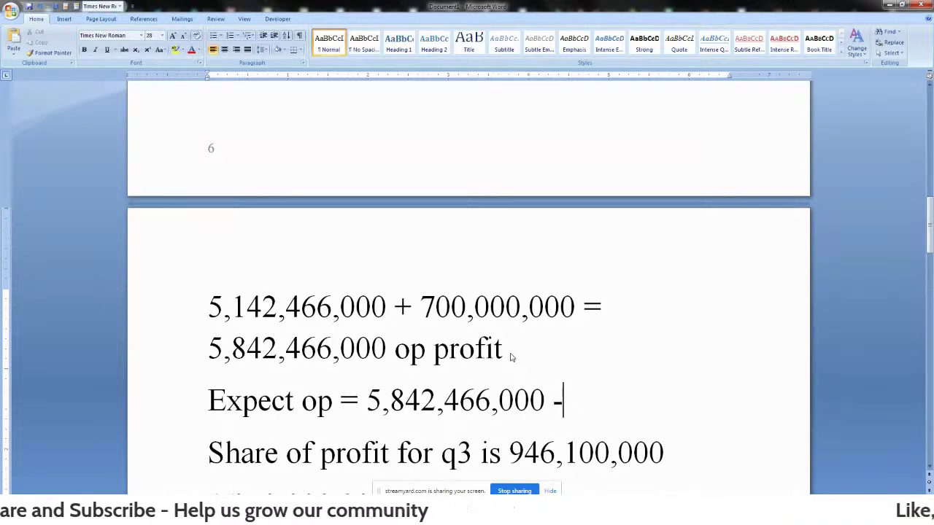
pyautogui.hotkey('alt', 'Tab')
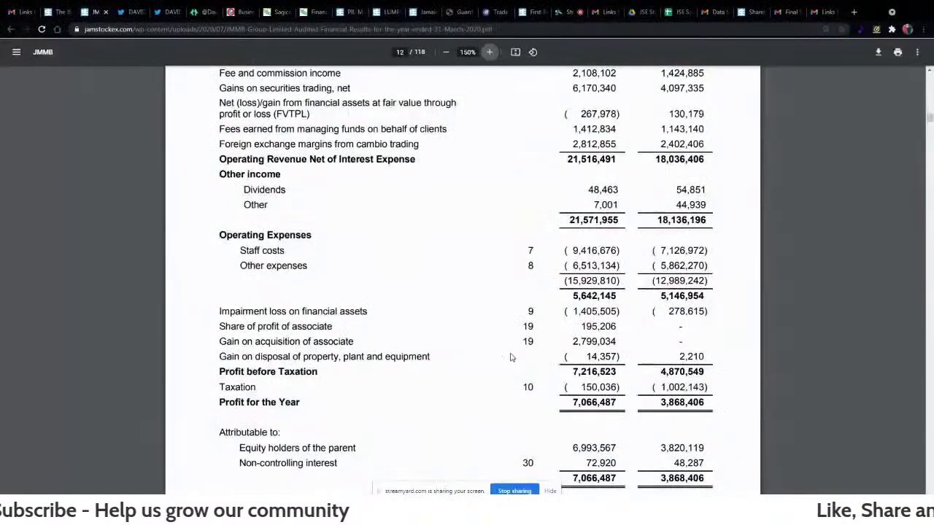
pyautogui.hotkey('alt', 'Tab')
pyautogui.write('300,00')
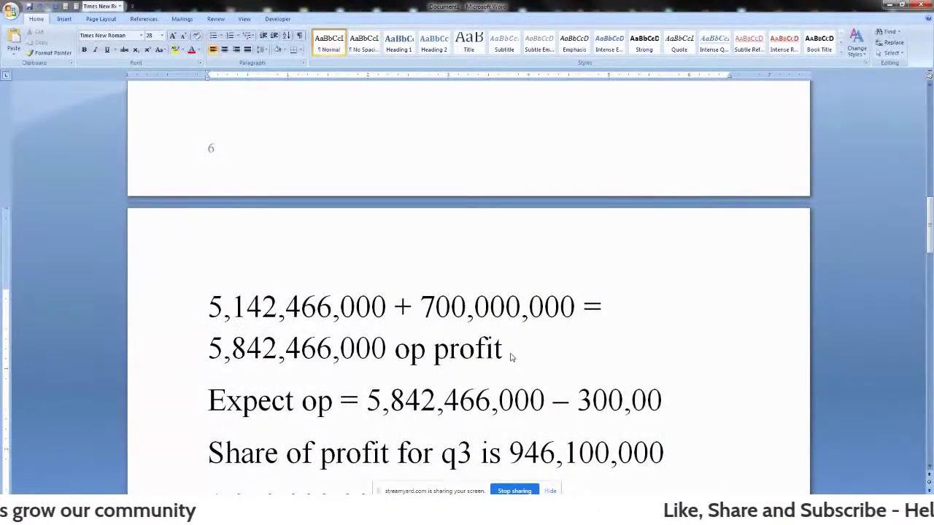
pyautogui.write('0,000 =')
# - Return to the browser and compare JMMB's December 2020 quarterly profit and loss account with its audited March 2020 one
pyautogui.hotkey('alt', 'Tab')
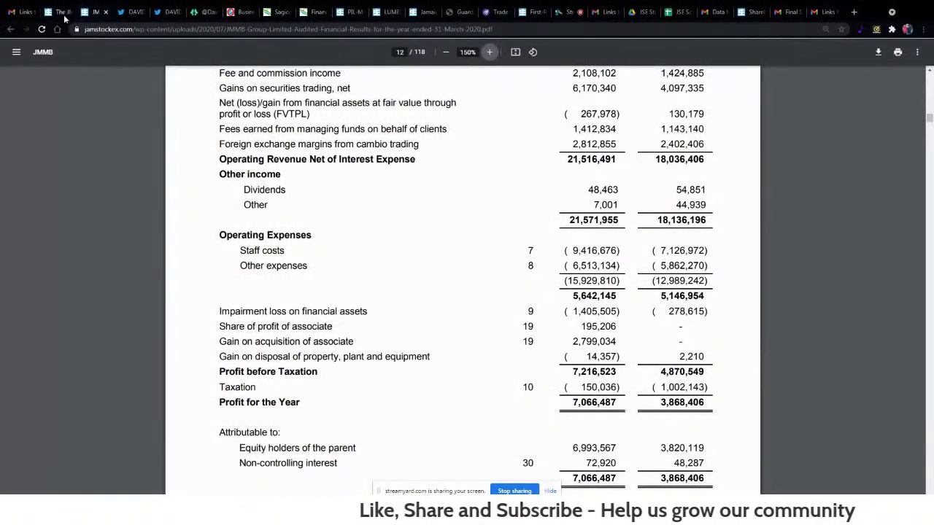
pyautogui.click(64, 16)
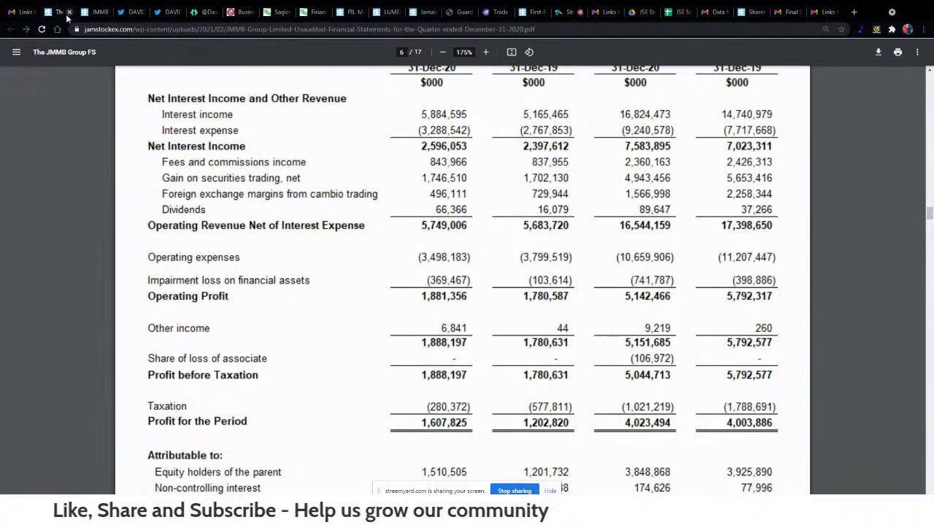
pyautogui.click(85, 15)
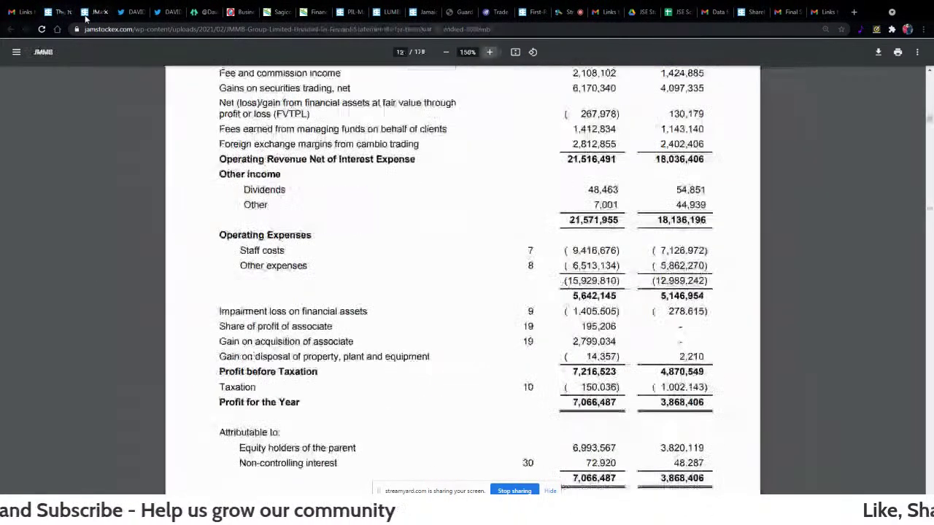
pyautogui.click(62, 14)
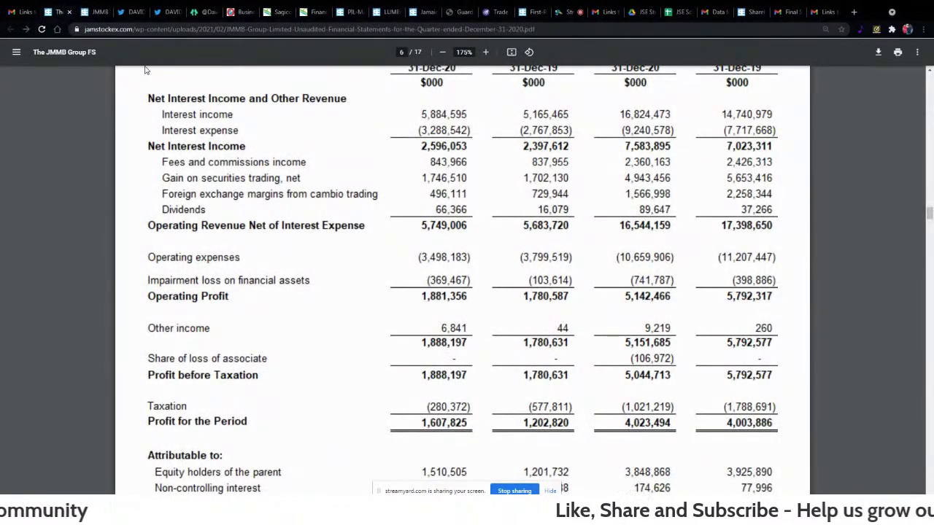
pyautogui.click(137, 13)
# - Back in Word, change the expected operating profit deduction to 400,000,000 and complete the line with 5,442,466,000
pyautogui.hotkey('alt', 'Tab')
pyautogui.click(230, 438)
pyautogui.press('BackSpace')
pyautogui.write('400,000,000 =')
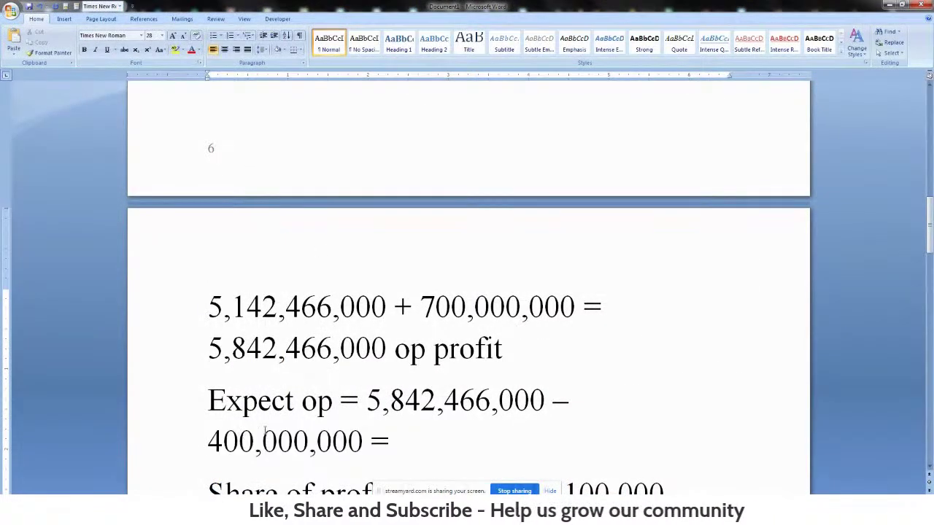
pyautogui.click(420, 450)
pyautogui.write('5,44')
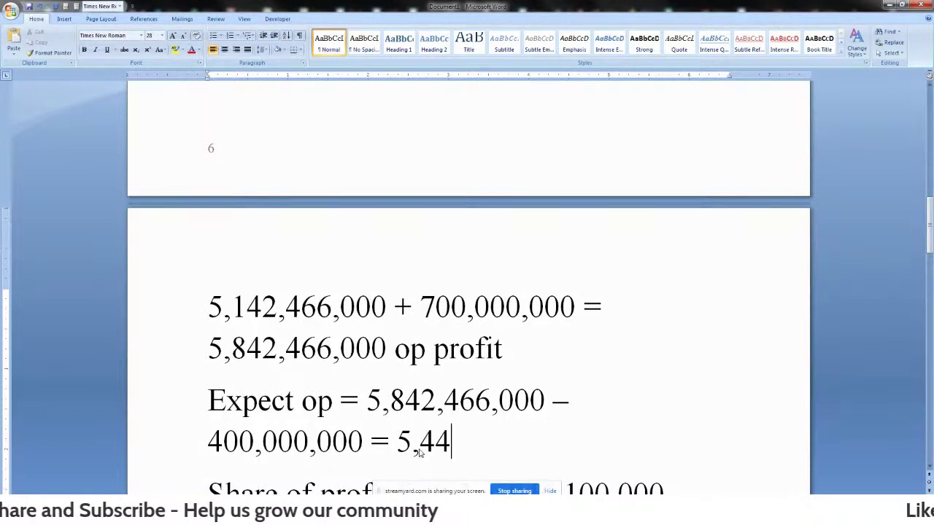
pyautogui.write('2,466,000')
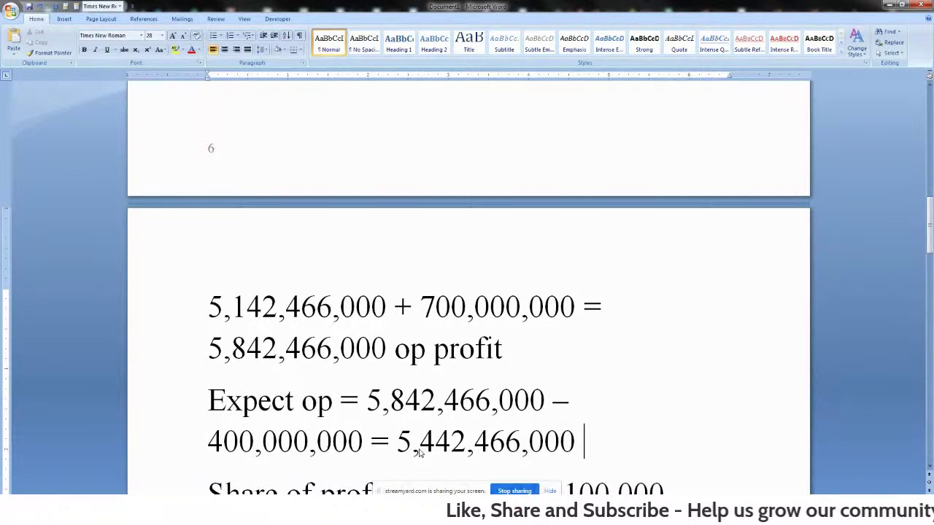
pyautogui.write(' =')
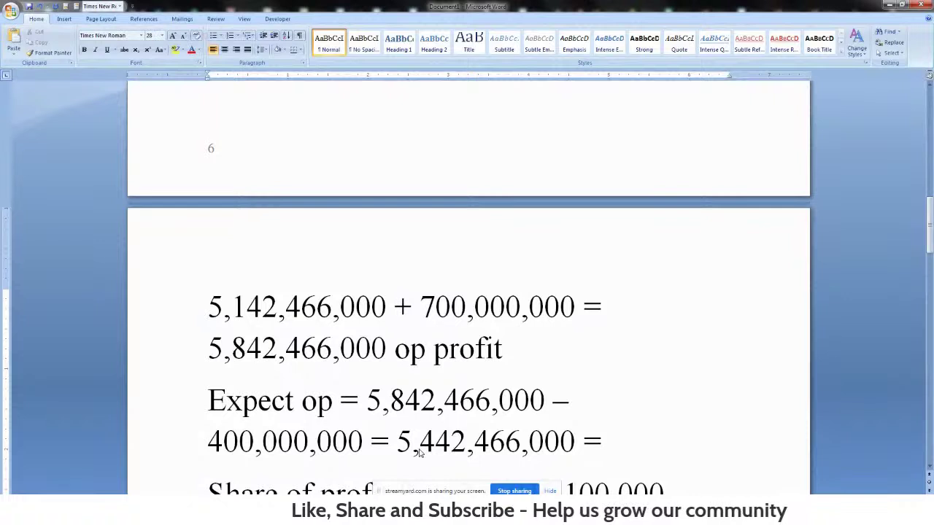
pyautogui.press('BackSpace')
# - Below the 1,050,000,000 figure, add the calculation "5,442,466,000 + 946,100,000 + 1,050,000,000 = 7,438,566,000"
pyautogui.scroll(-3, 419, 453)
pyautogui.click(415, 431)
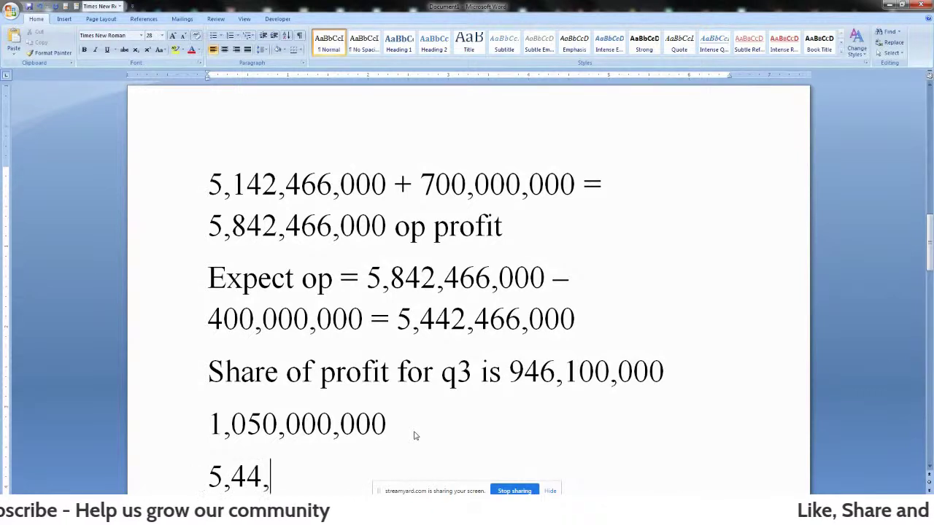
pyautogui.press('BackSpace')
pyautogui.write('2,')
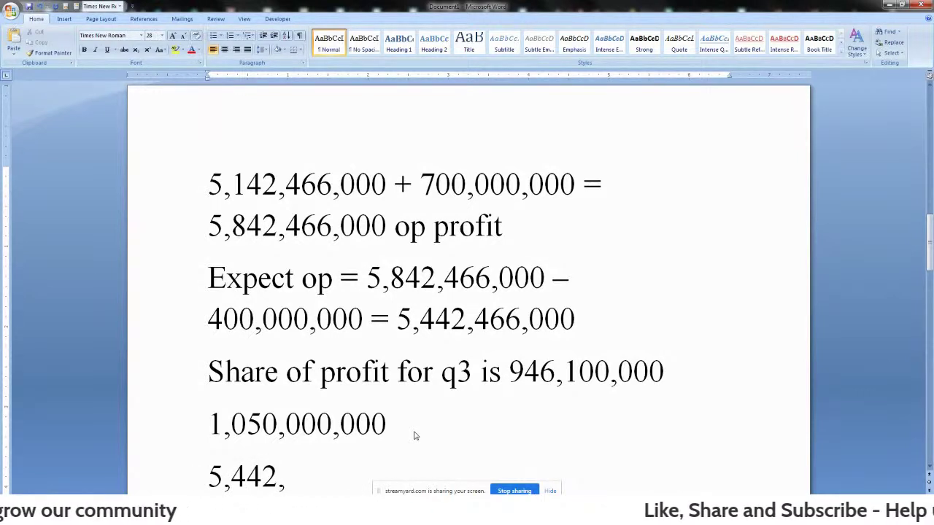
pyautogui.write('466,000 + 946,1')
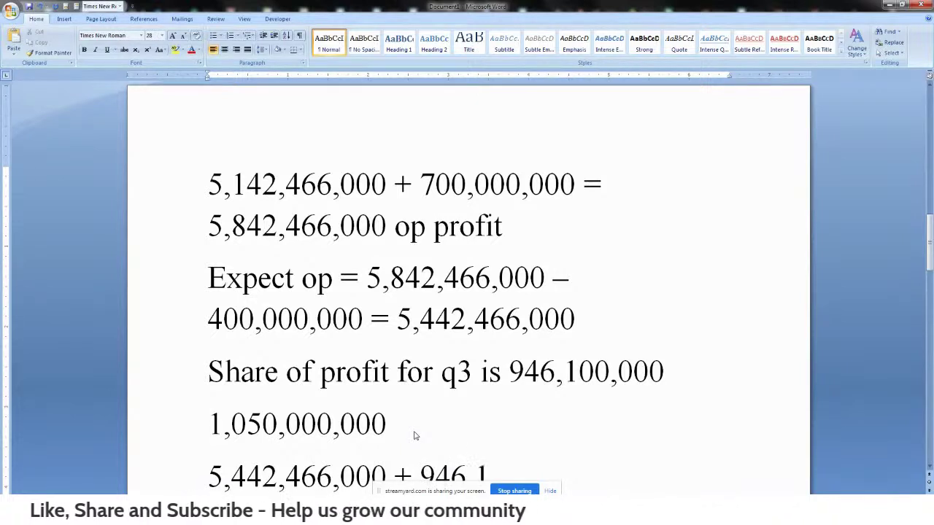
pyautogui.write('00,000')
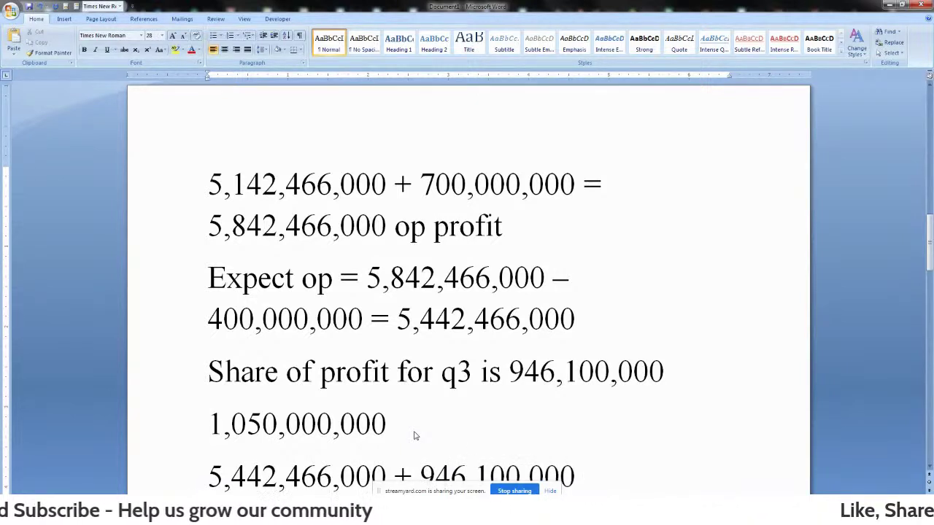
pyautogui.write(' + 1,')
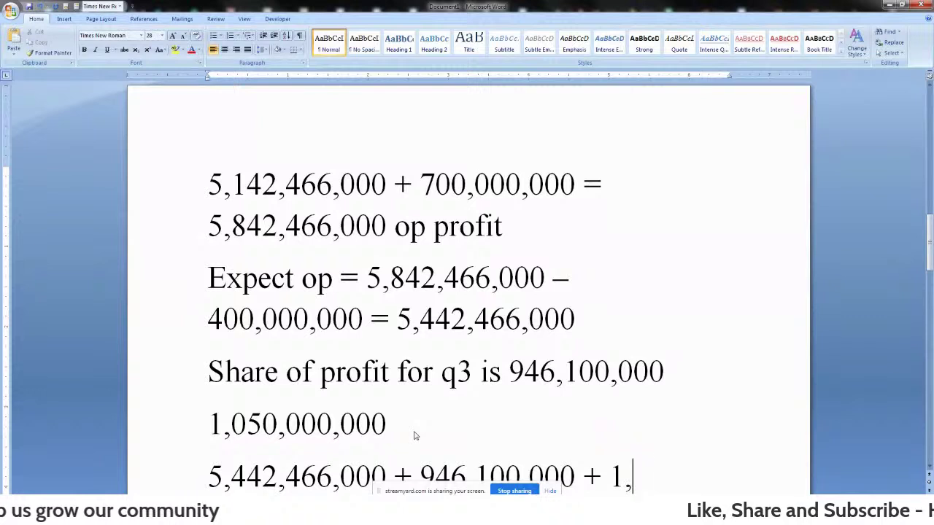
pyautogui.write('050,000,000 =')
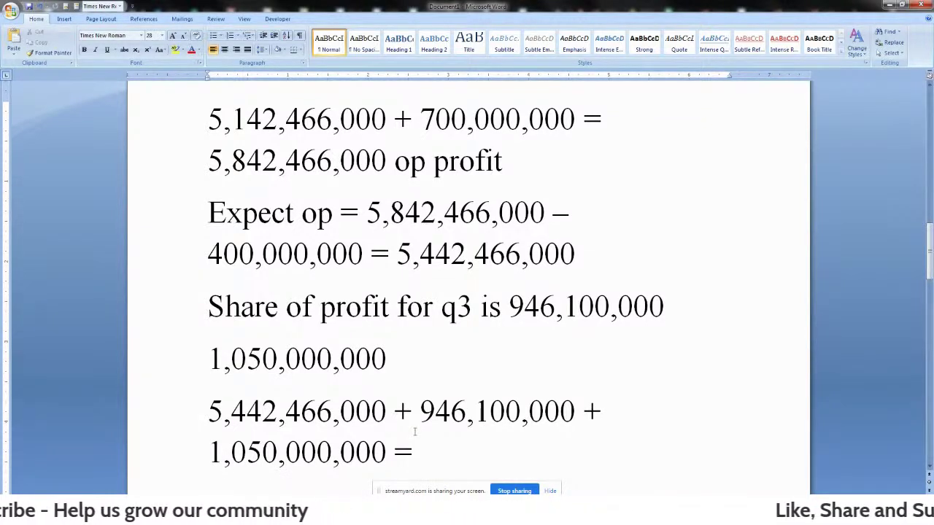
pyautogui.write('7,42')
pyautogui.press('BackSpace')
pyautogui.write('3')
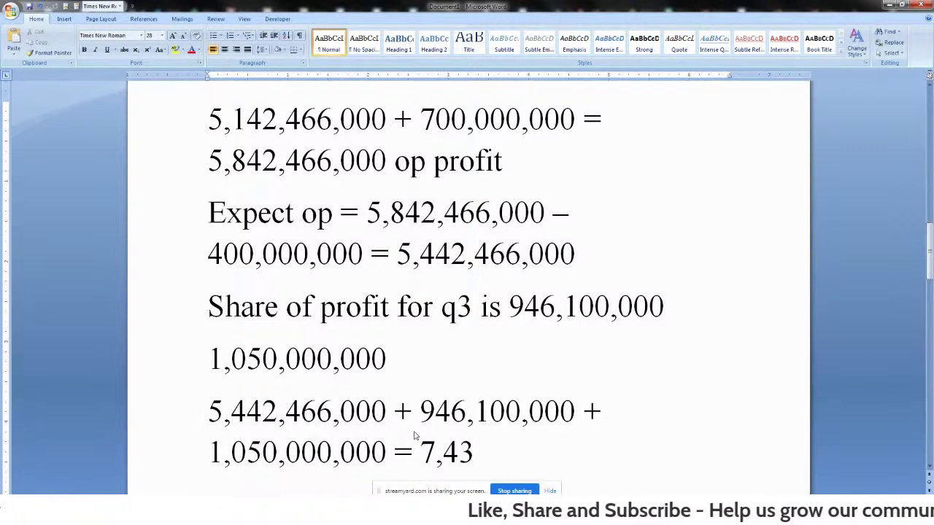
pyautogui.write('8,566,000')
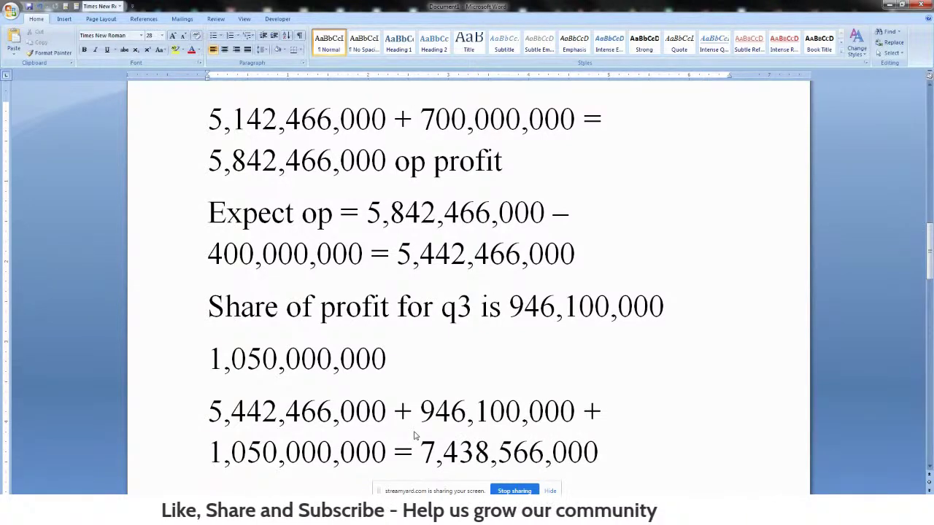
# - Switch to the browser and compare profit before taxation and taxation in JMMB's December 2020 quarterly and March 2020 audited statements
pyautogui.hotkey('alt', 'Tab')
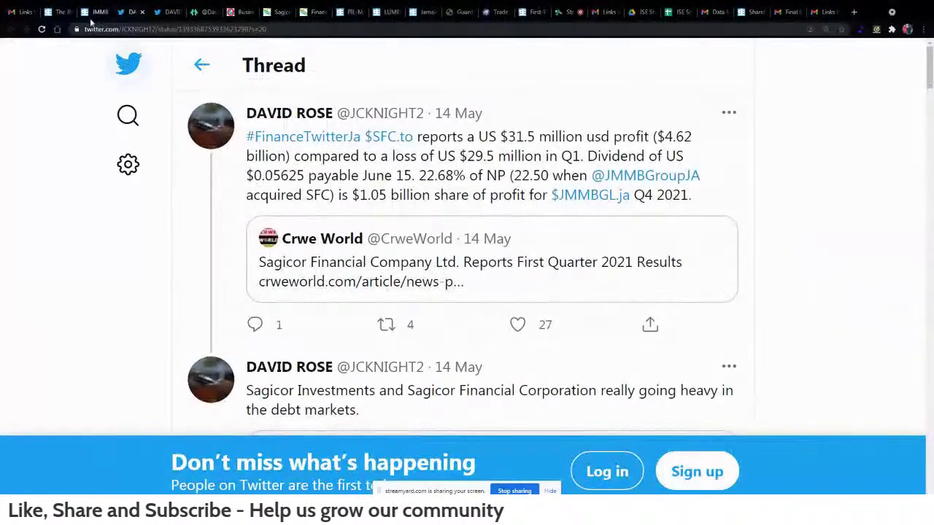
pyautogui.click(58, 11)
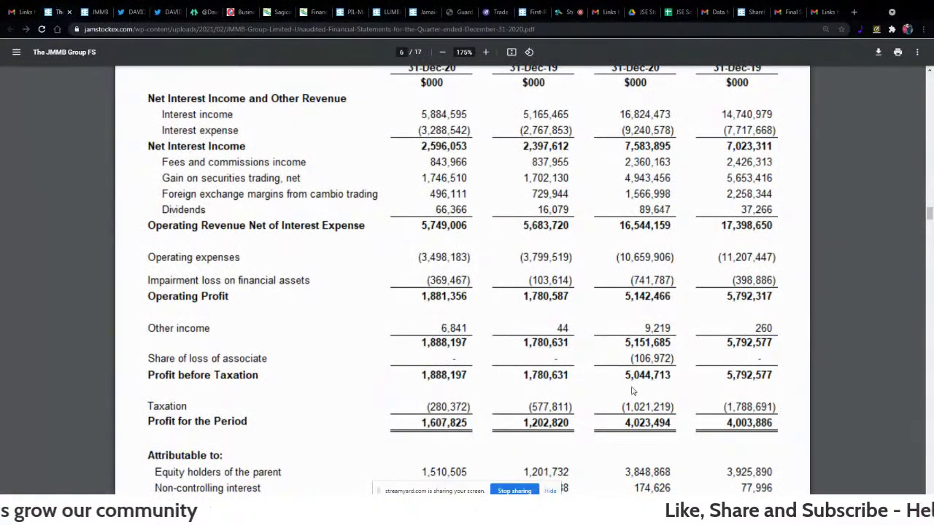
pyautogui.click(97, 13)
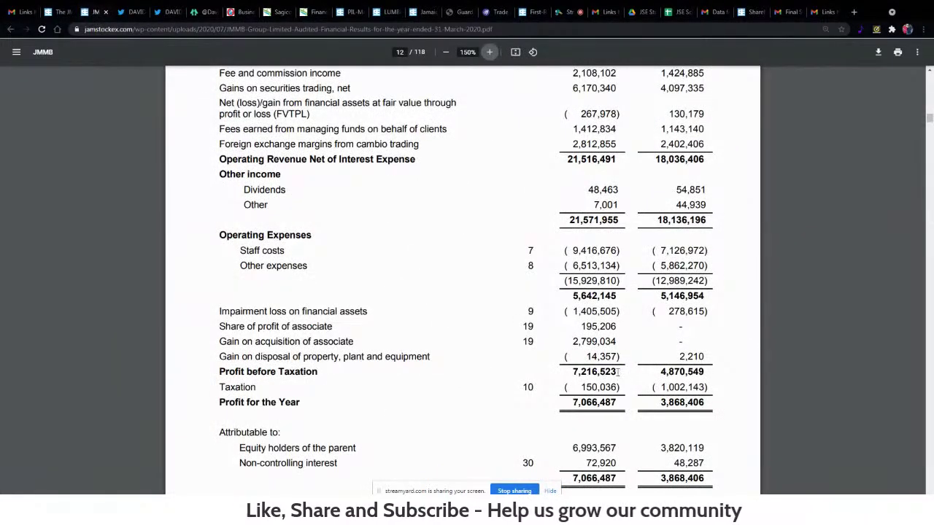
pyautogui.click(59, 12)
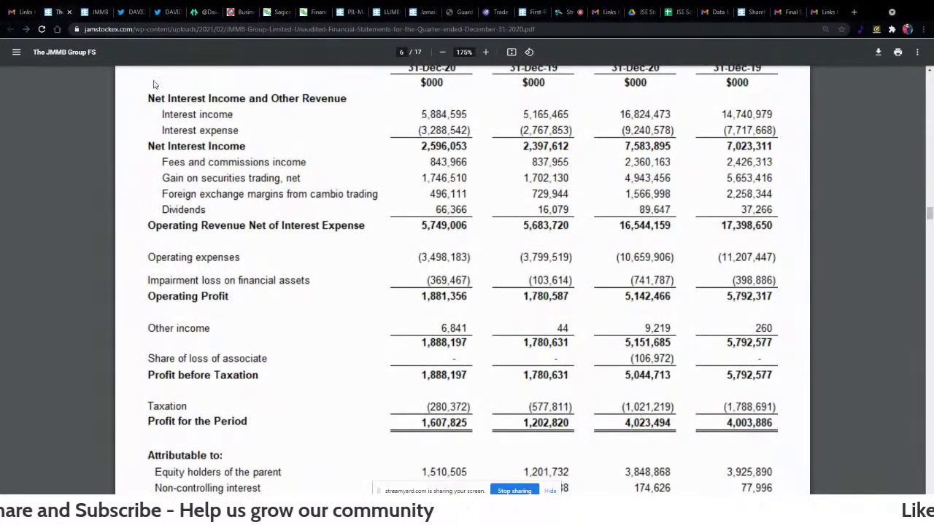
pyautogui.click(95, 12)
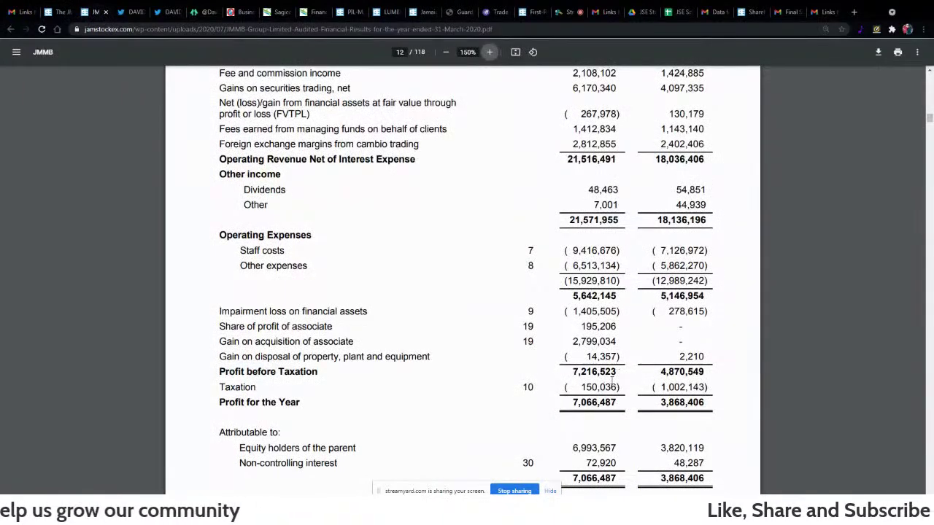